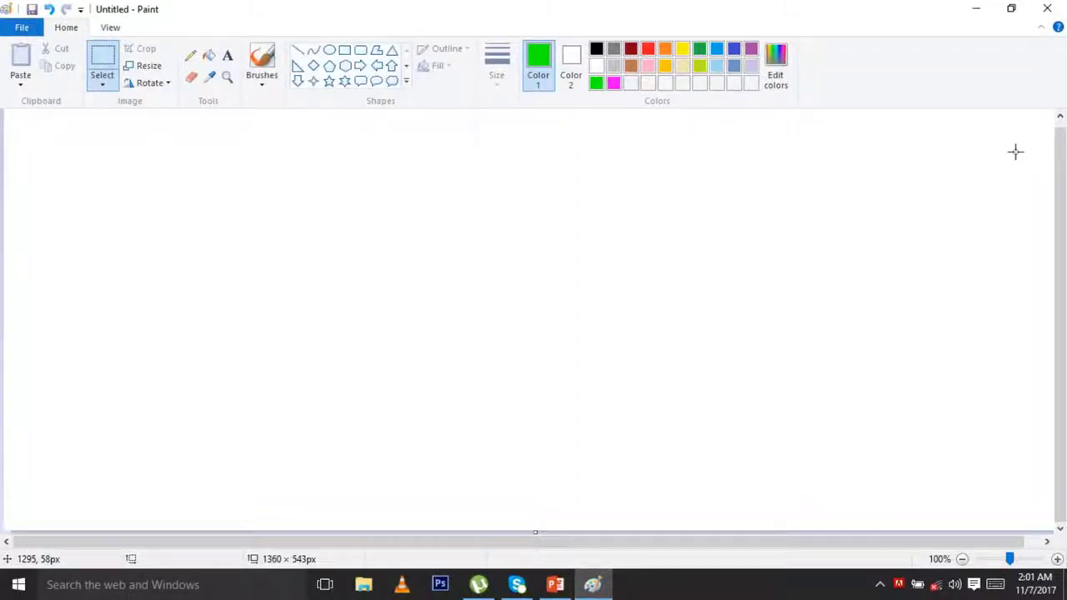
Choose the Rectangle shape with the thinnest outline width
click(345, 51)
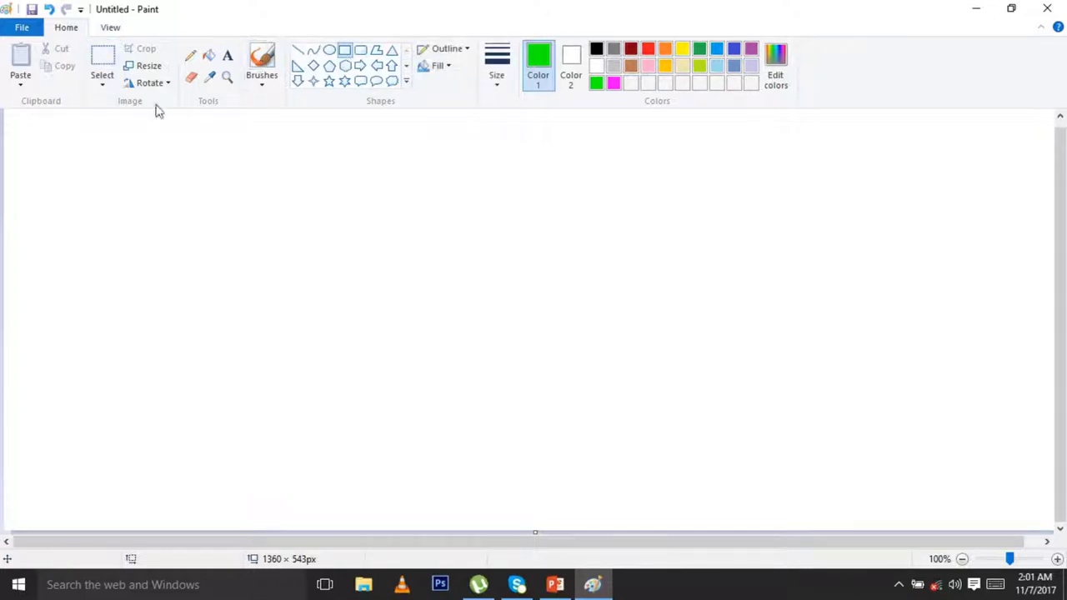
click(499, 62)
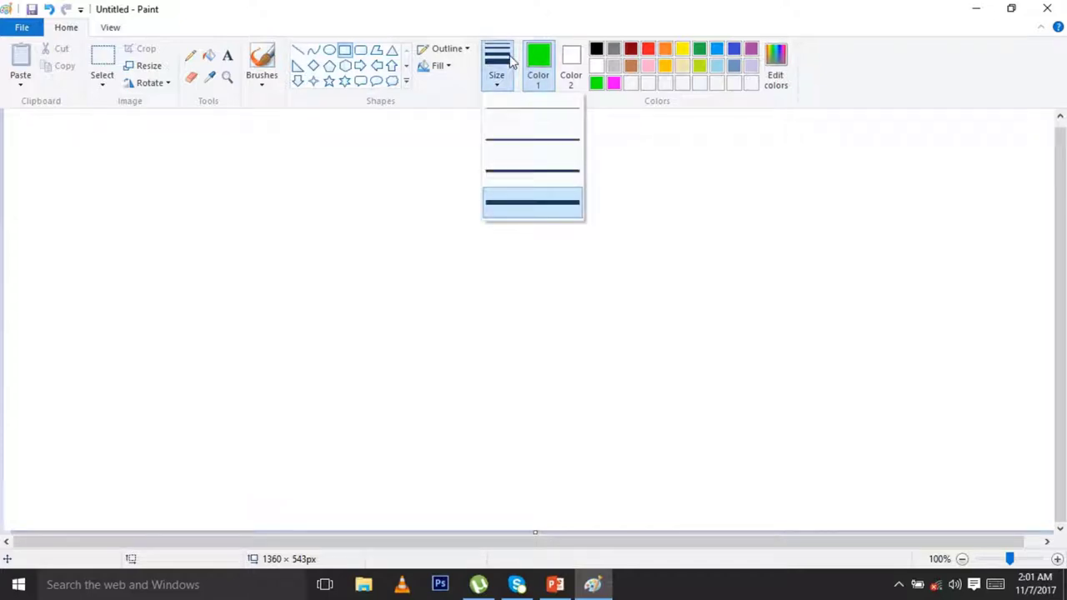
click(511, 112)
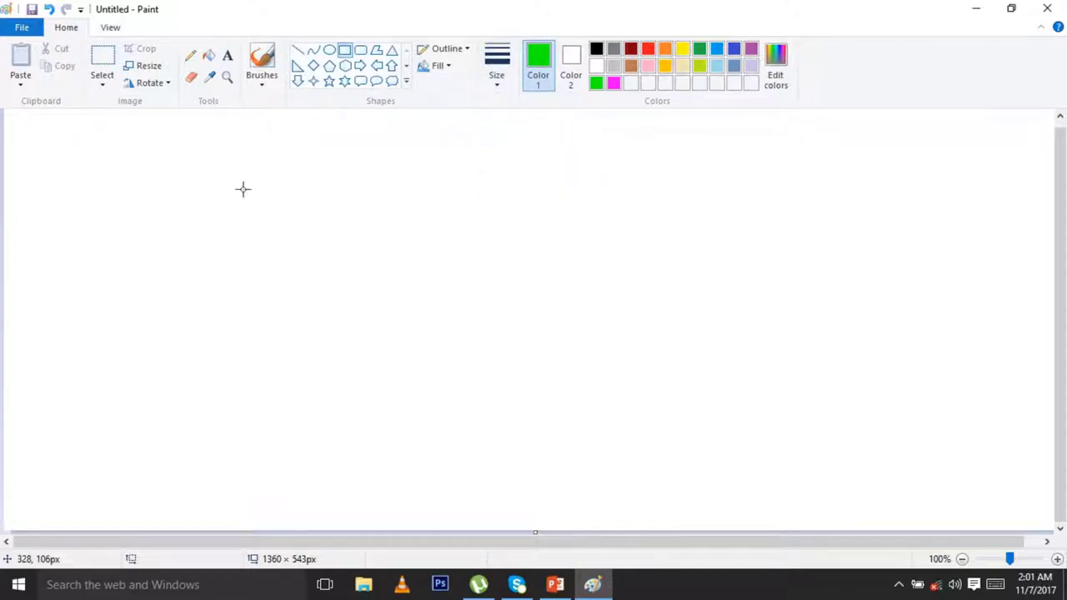
Draw a tall narrow black rectangle at the left as the flagpole
click(597, 50)
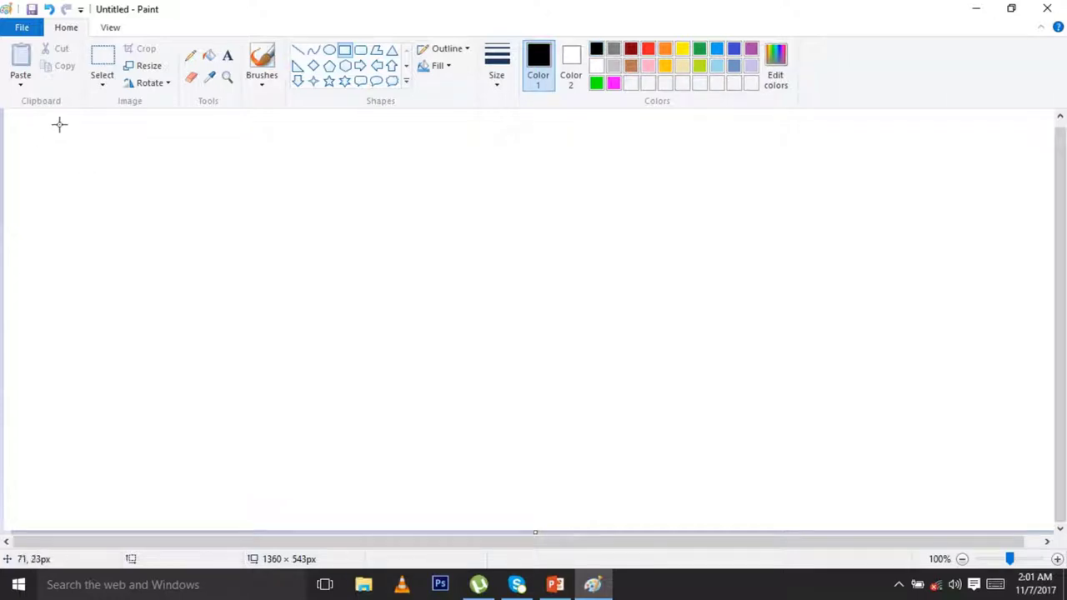
drag(54, 123, 69, 527)
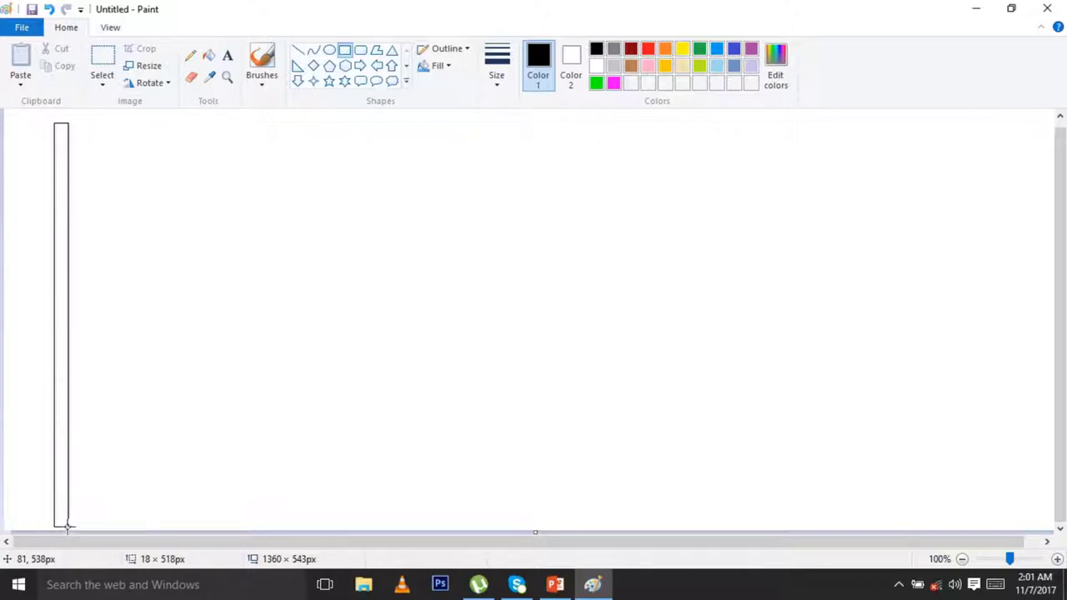
drag(67, 526, 64, 526)
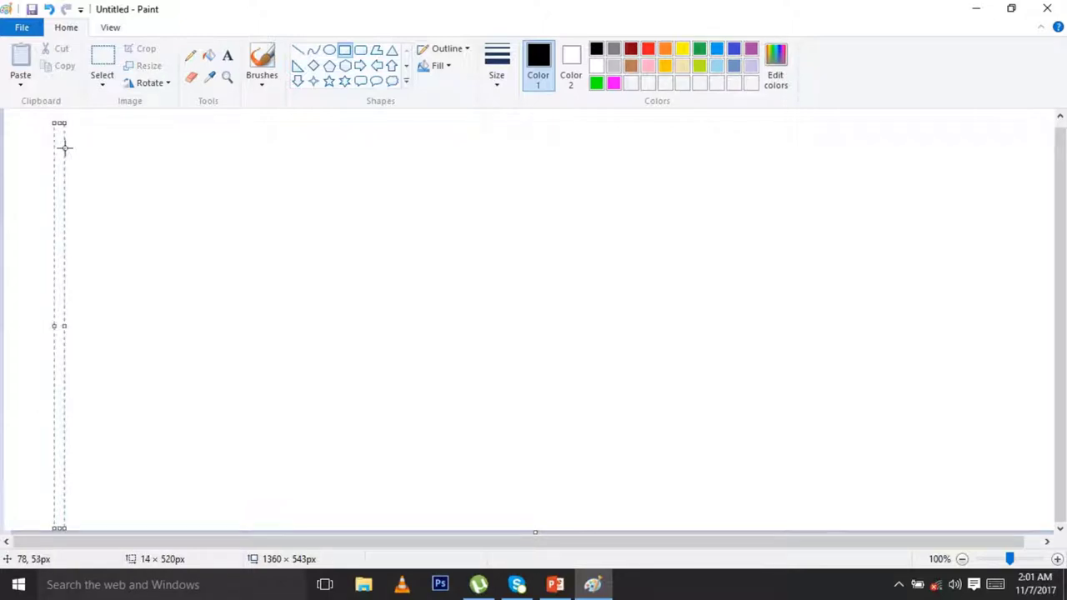
Draw the flag rectangle beside the pole, with two thin bands across it
mouse_move(65, 148)
mouse_down()
mouse_move(290, 322)
mouse_move(433, 370)
mouse_up()
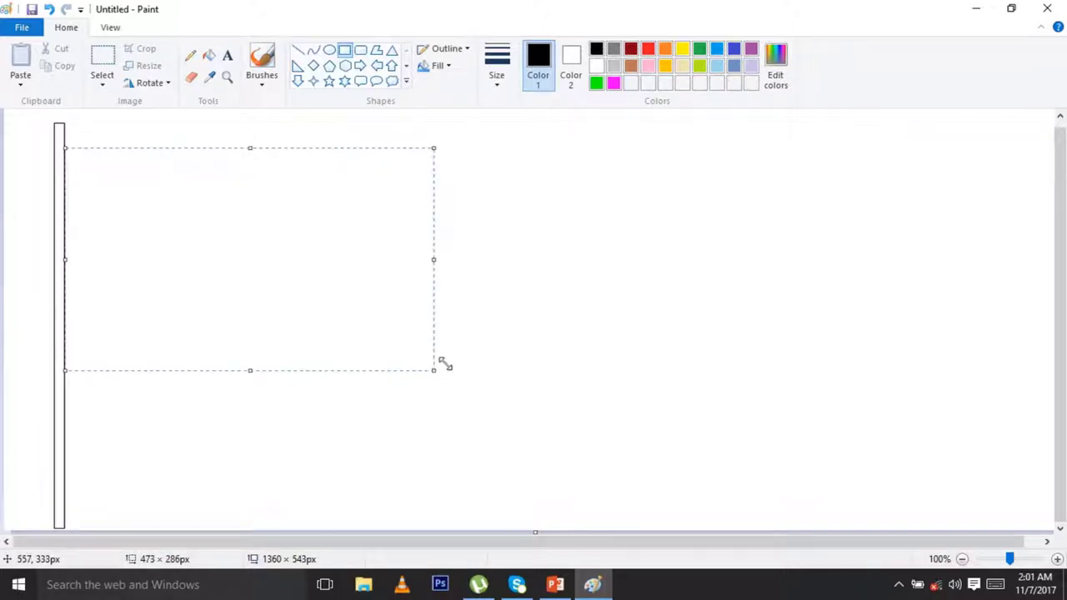
click(548, 320)
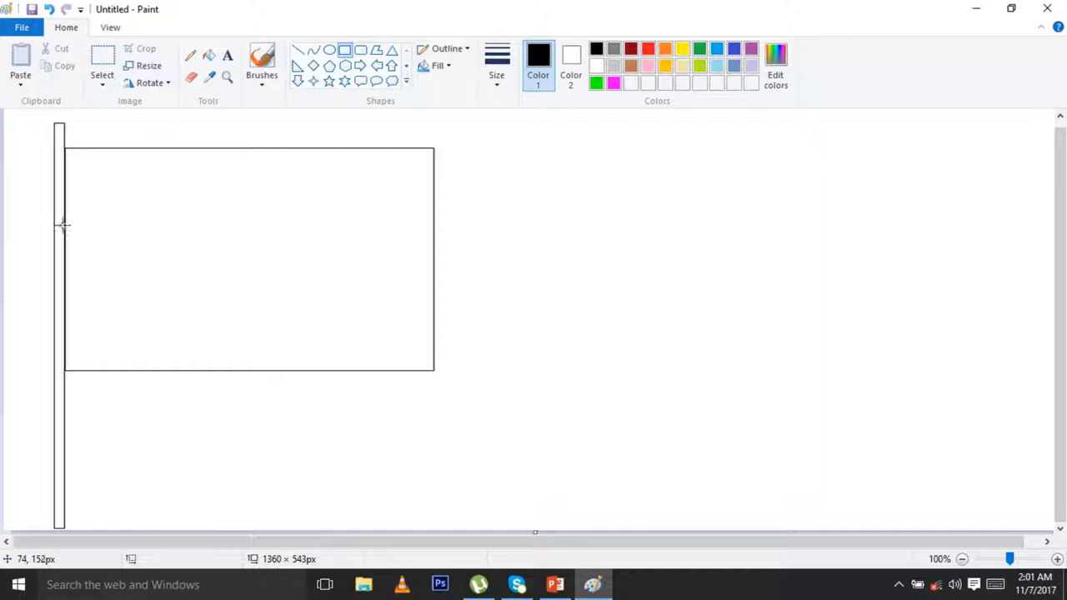
drag(64, 218, 436, 227)
click(517, 288)
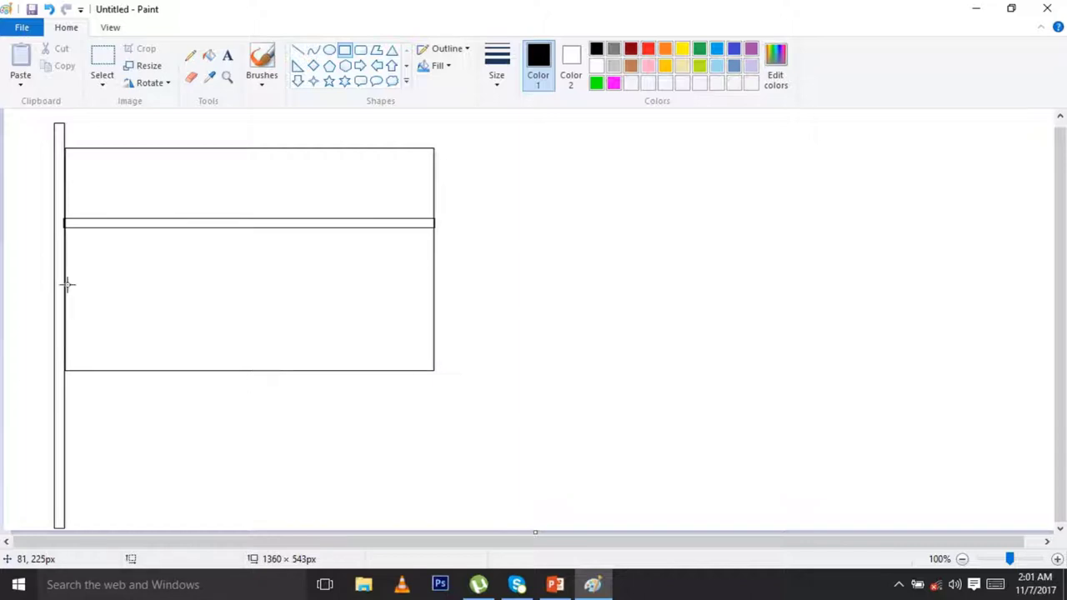
drag(64, 297, 436, 290)
click(485, 286)
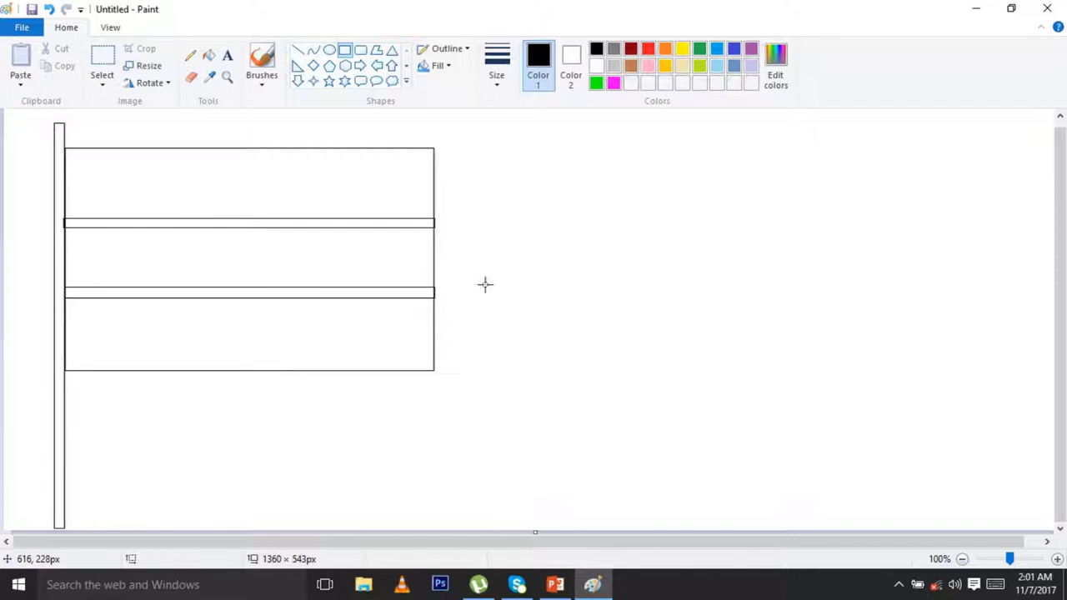
Fill the top stripe black, the bottom stripe green and the middle stripe red
click(209, 55)
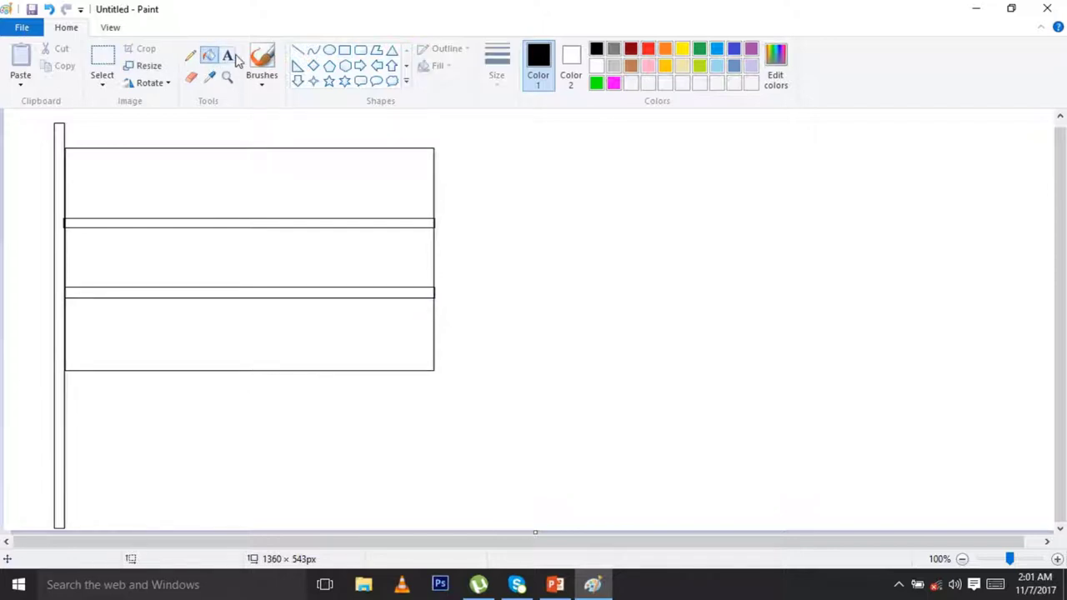
click(597, 50)
click(325, 259)
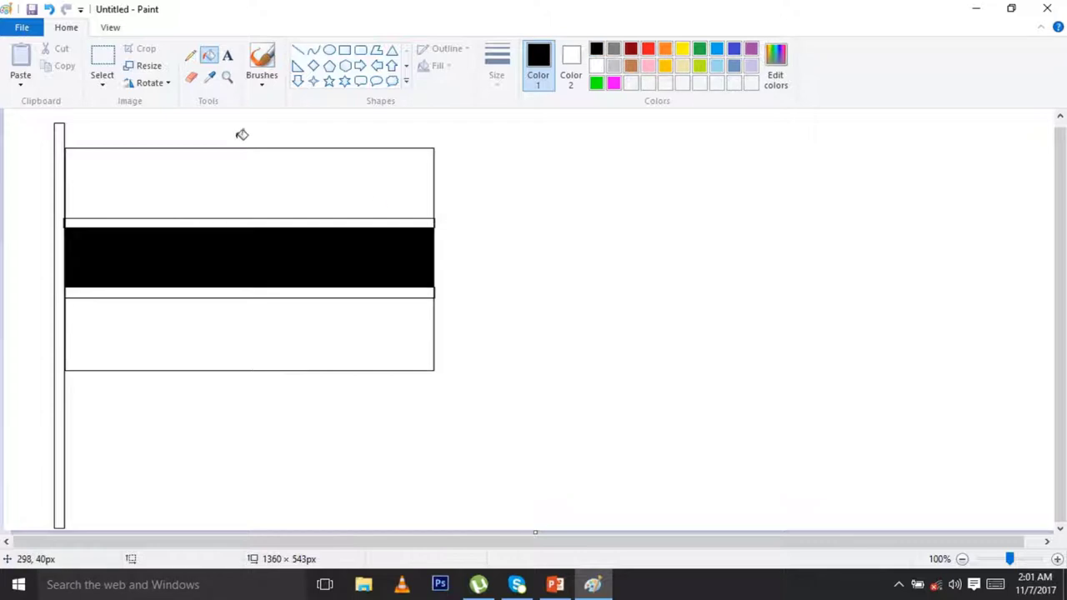
click(50, 10)
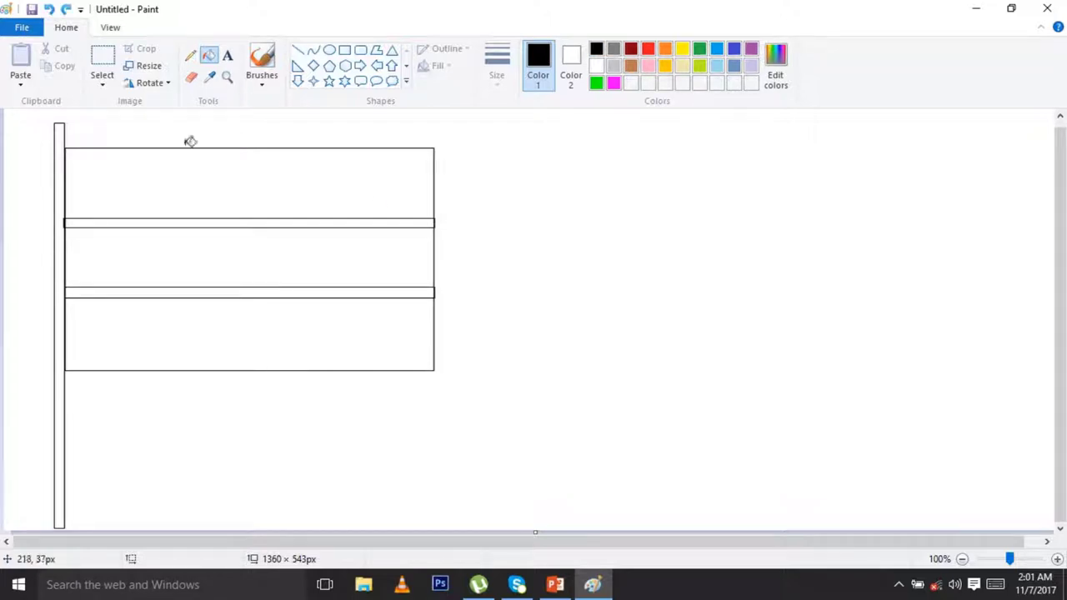
click(225, 182)
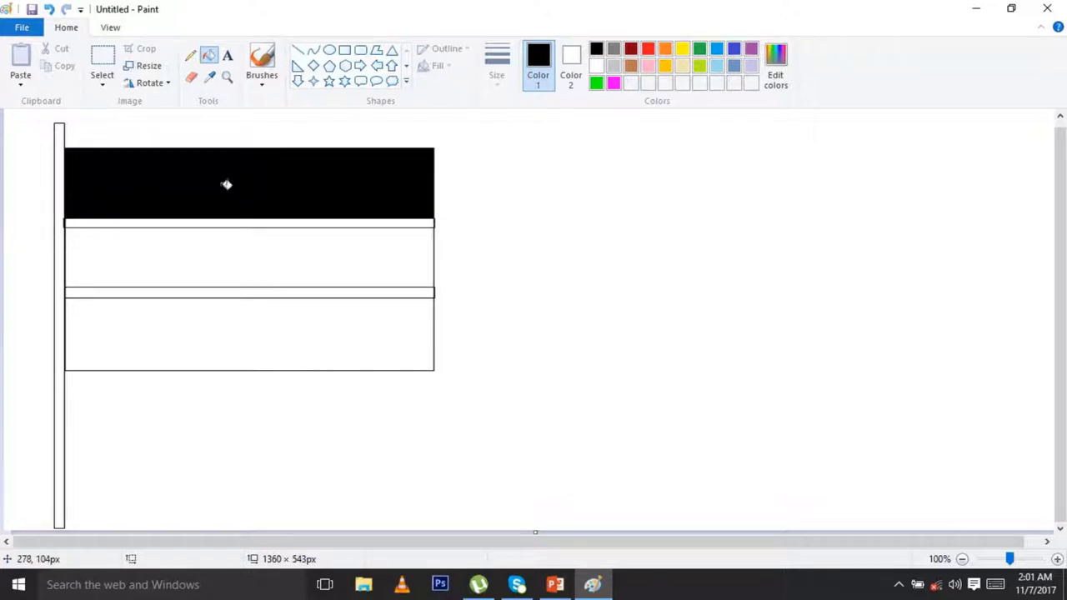
click(701, 50)
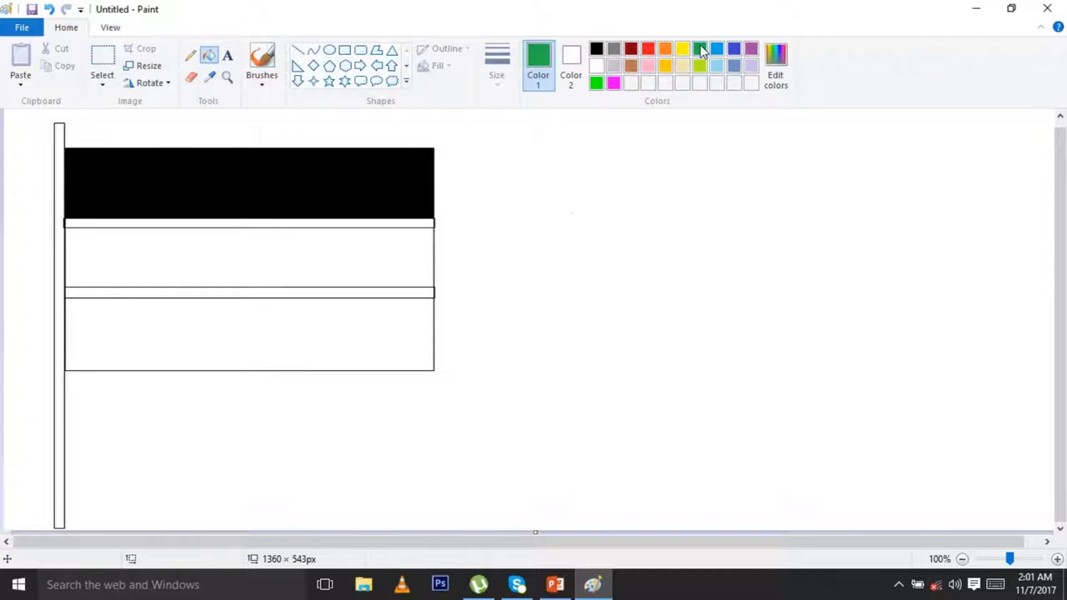
click(371, 362)
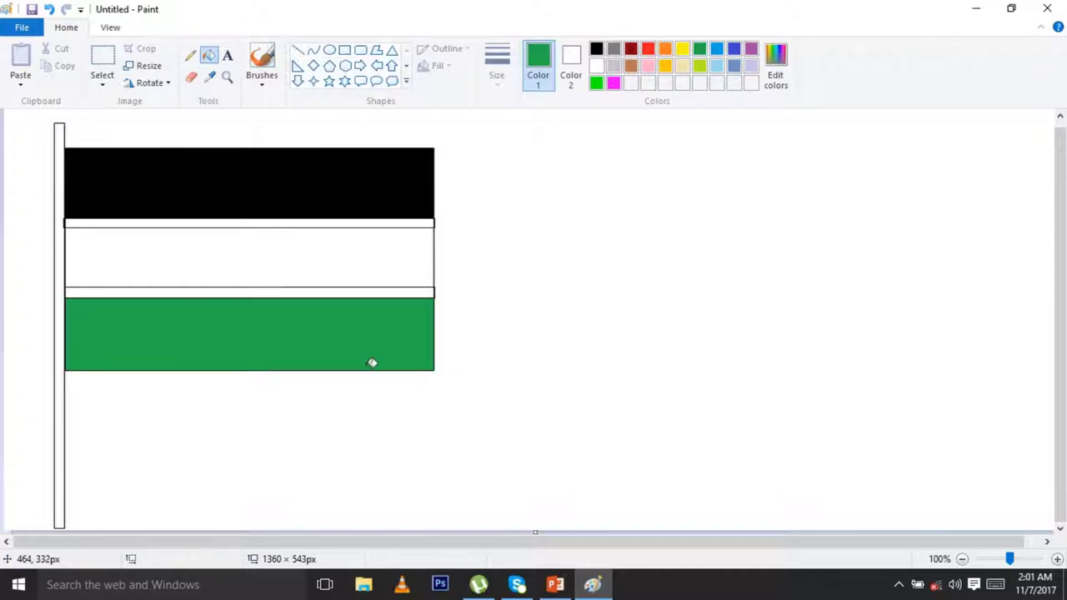
click(648, 52)
click(369, 249)
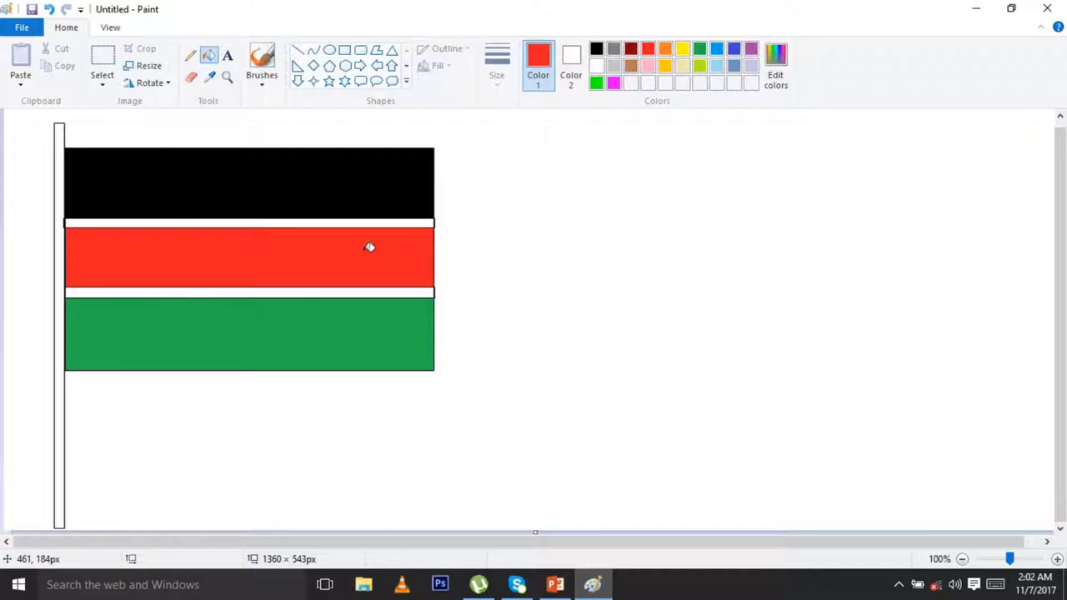
Draw two tall black ovals side by side to the right of the flag
click(330, 51)
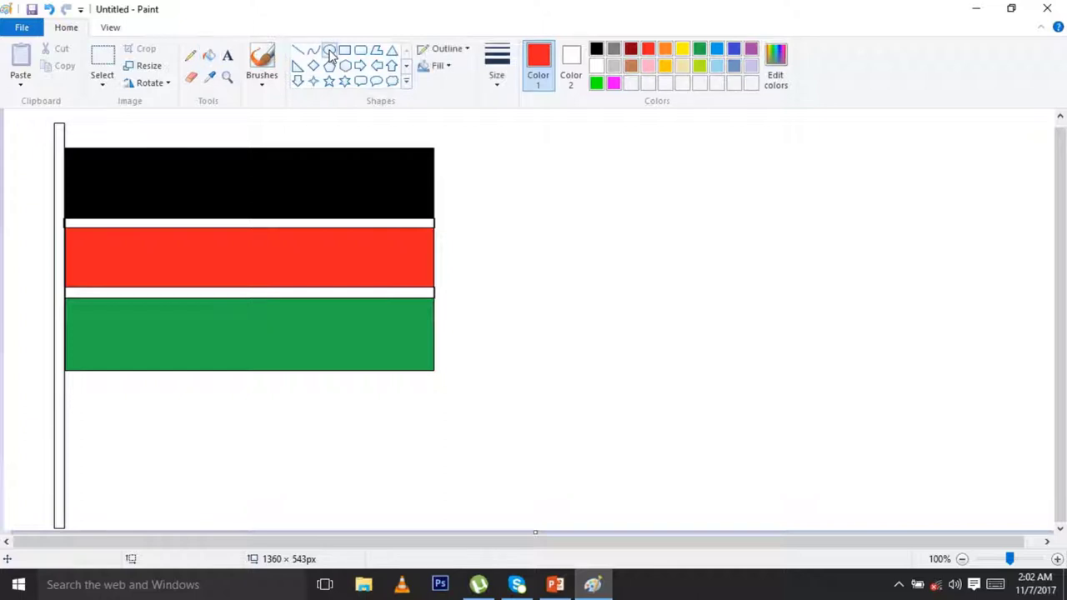
click(597, 50)
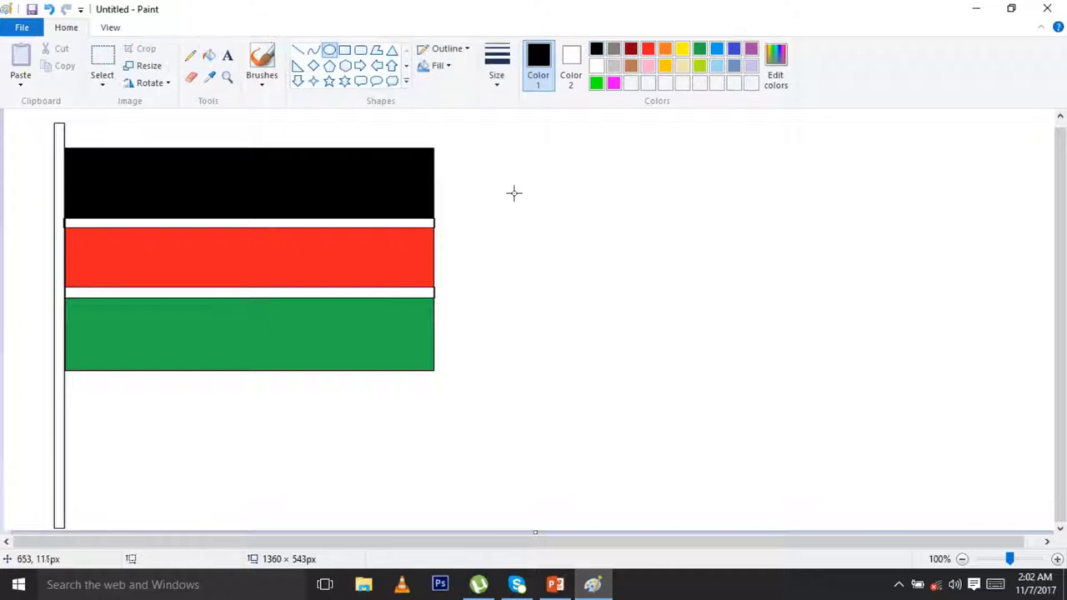
drag(514, 190, 614, 360)
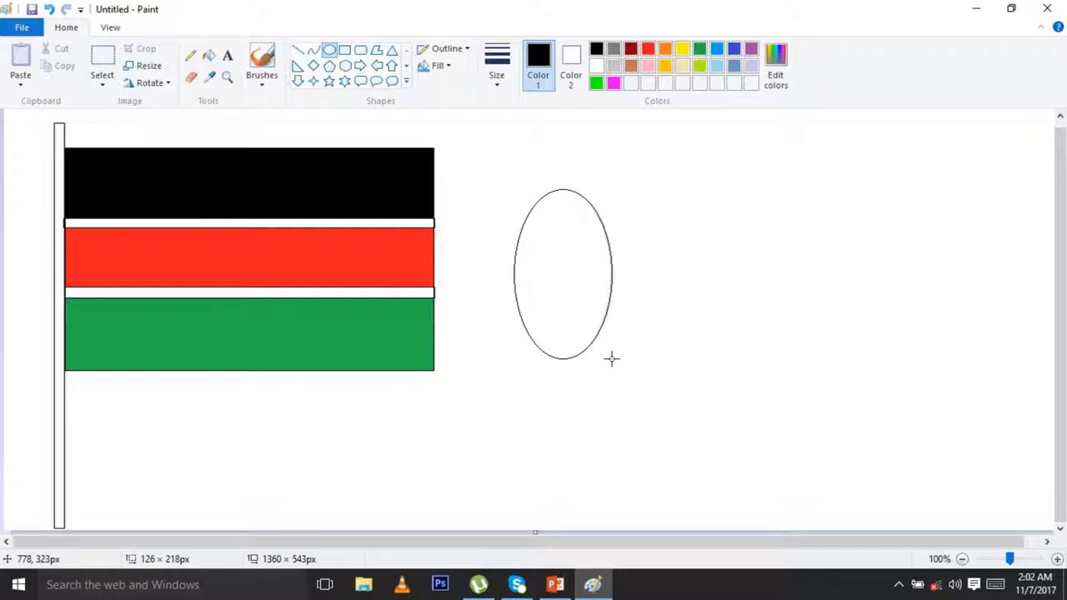
mouse_move(689, 188)
mouse_down()
mouse_move(754, 353)
mouse_move(787, 361)
mouse_up()
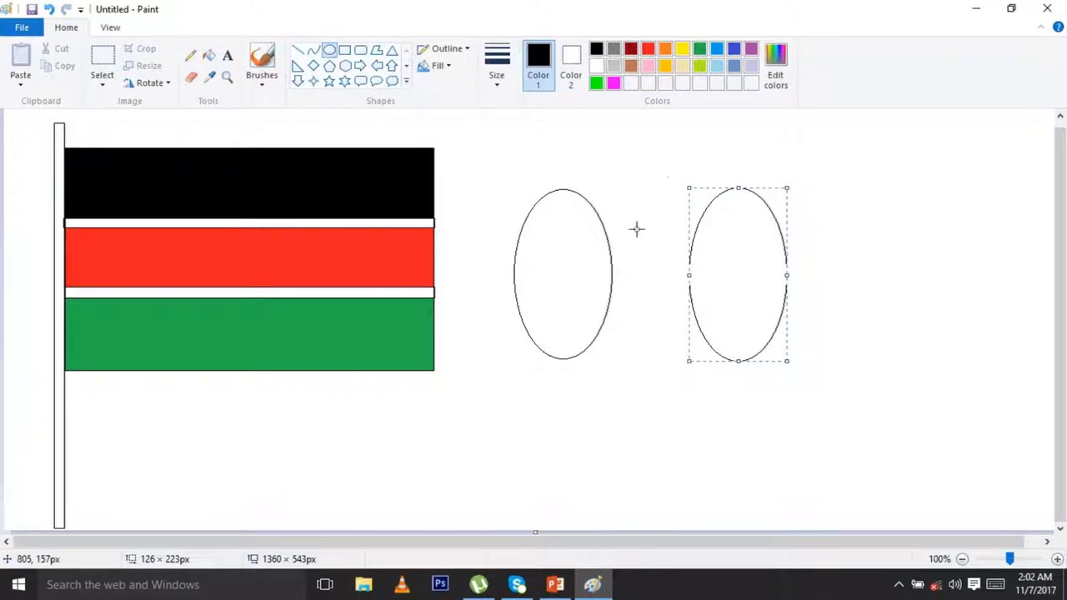
click(648, 173)
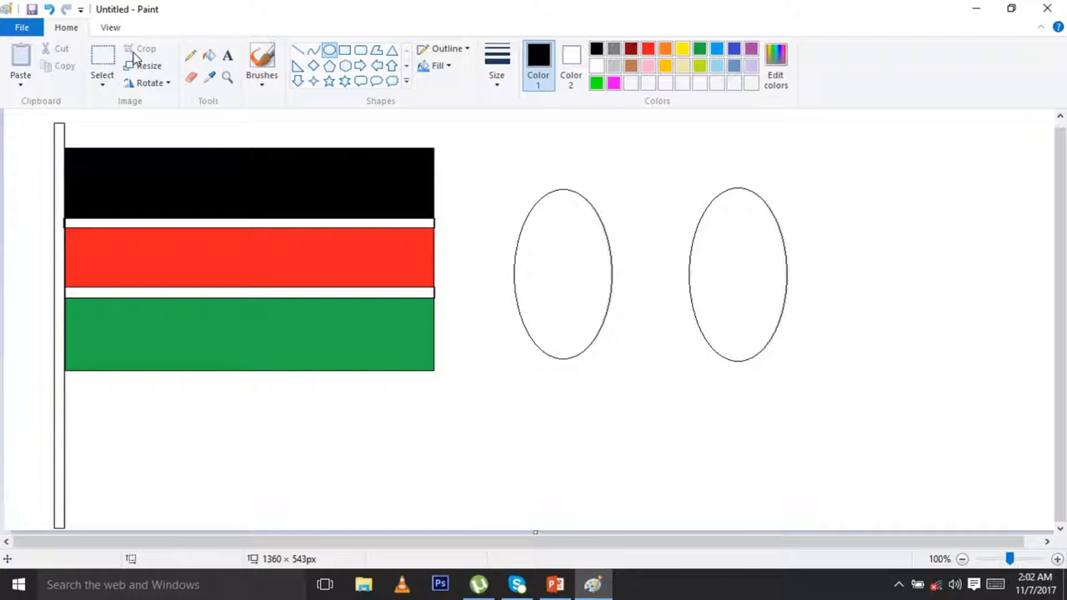
Split the second oval into halves and move each half over the first oval's sides
click(103, 59)
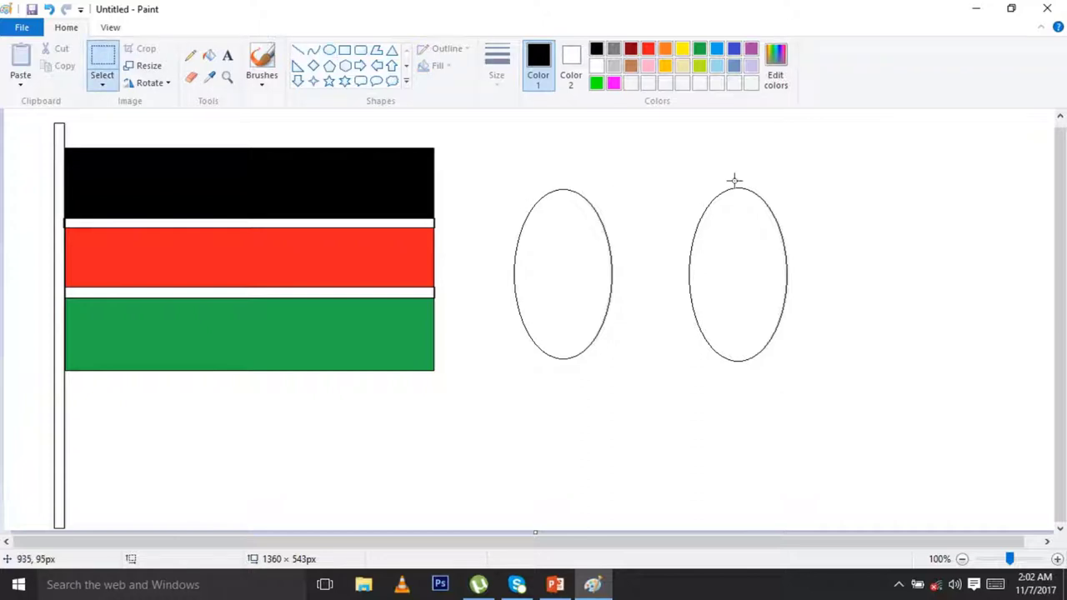
drag(738, 172, 825, 392)
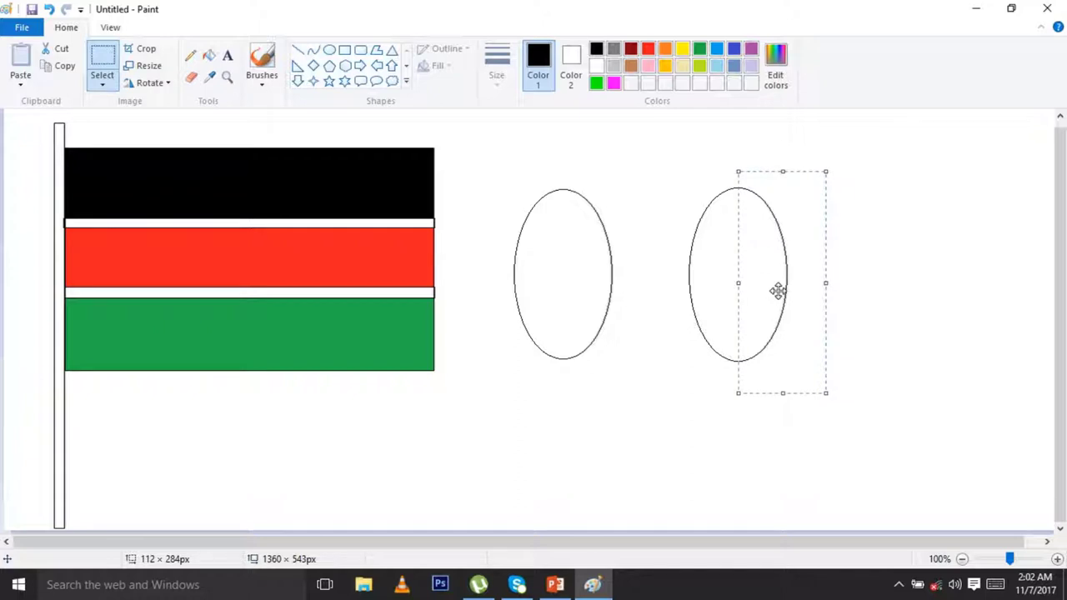
drag(777, 290, 534, 288)
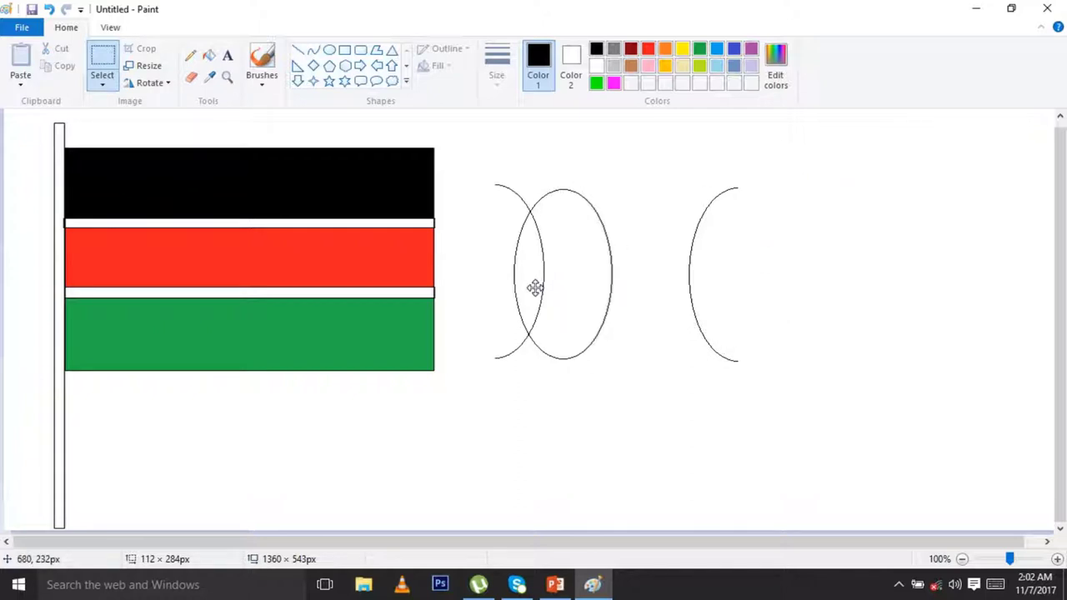
drag(534, 288, 532, 288)
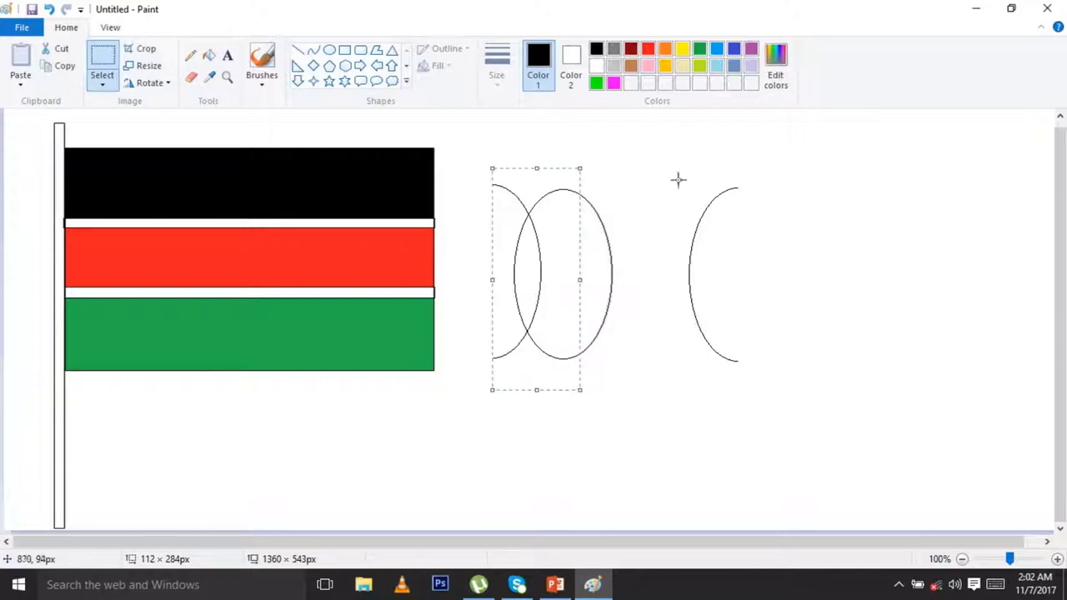
drag(652, 150, 792, 385)
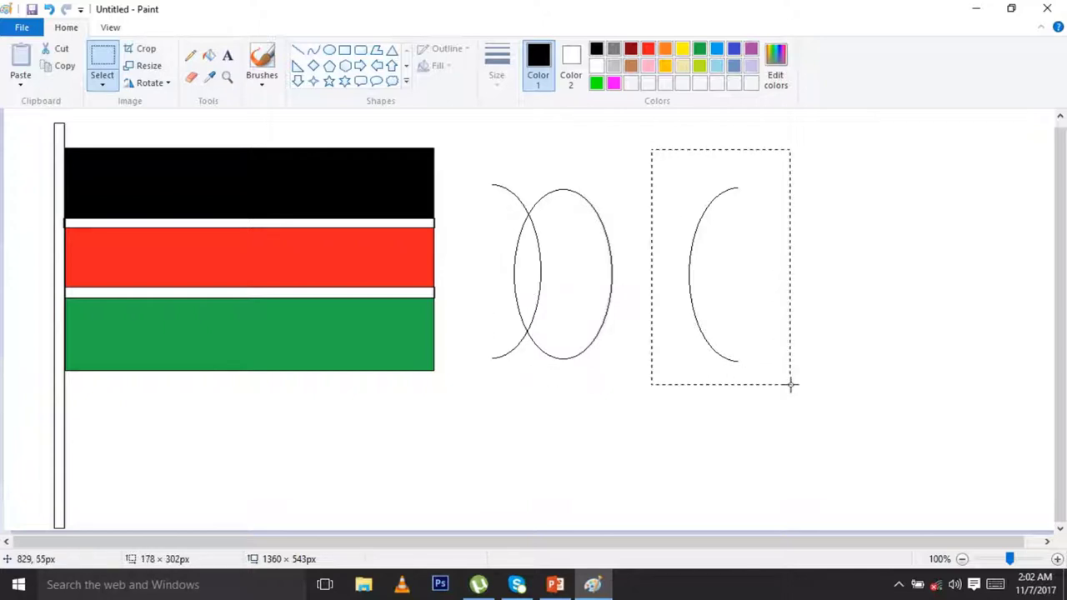
drag(733, 315, 629, 322)
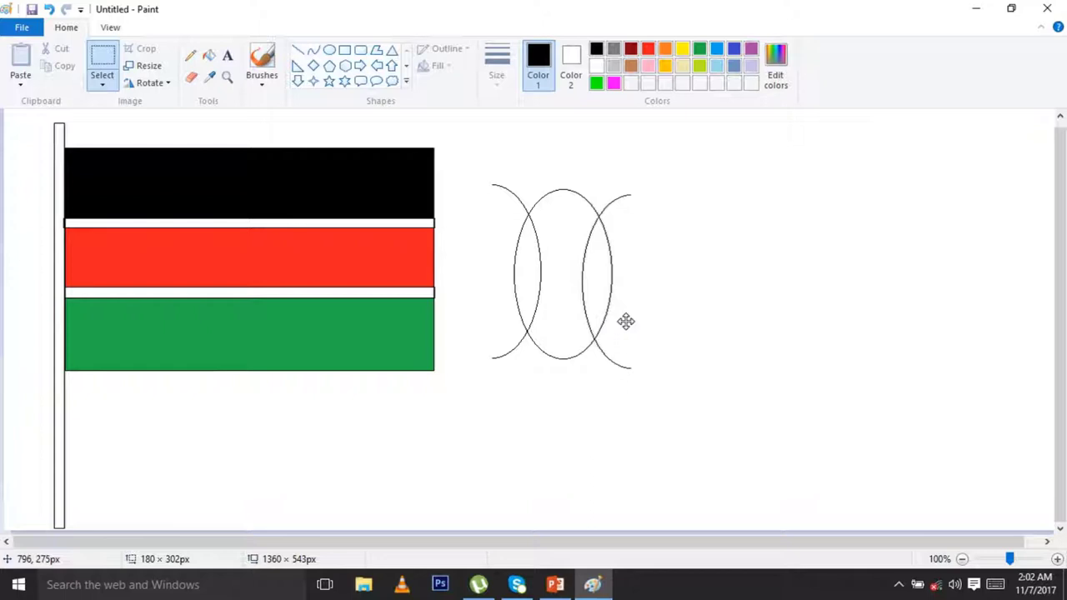
click(462, 200)
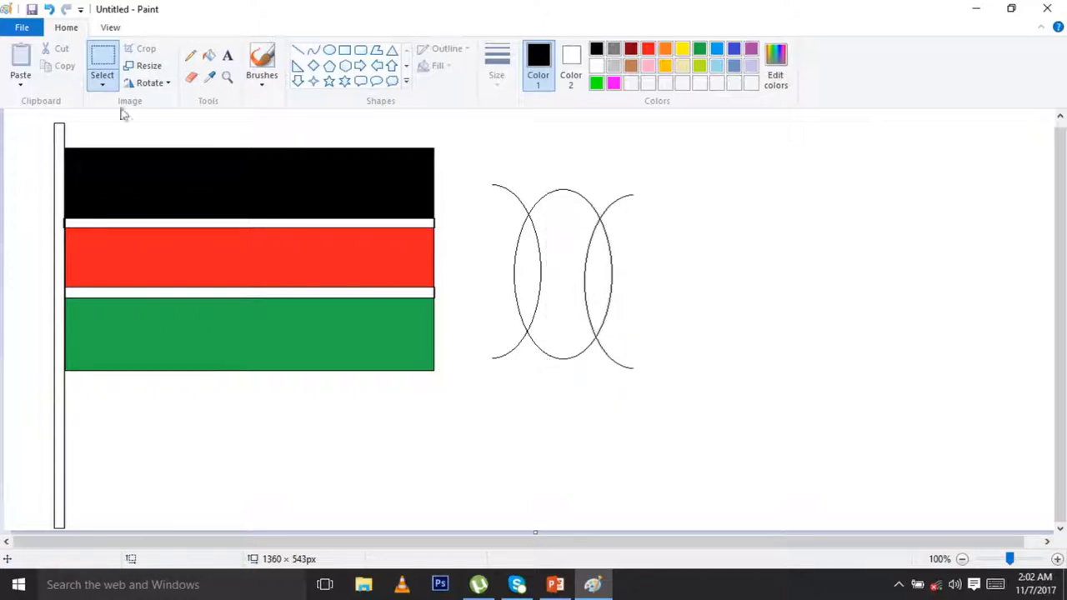
click(103, 86)
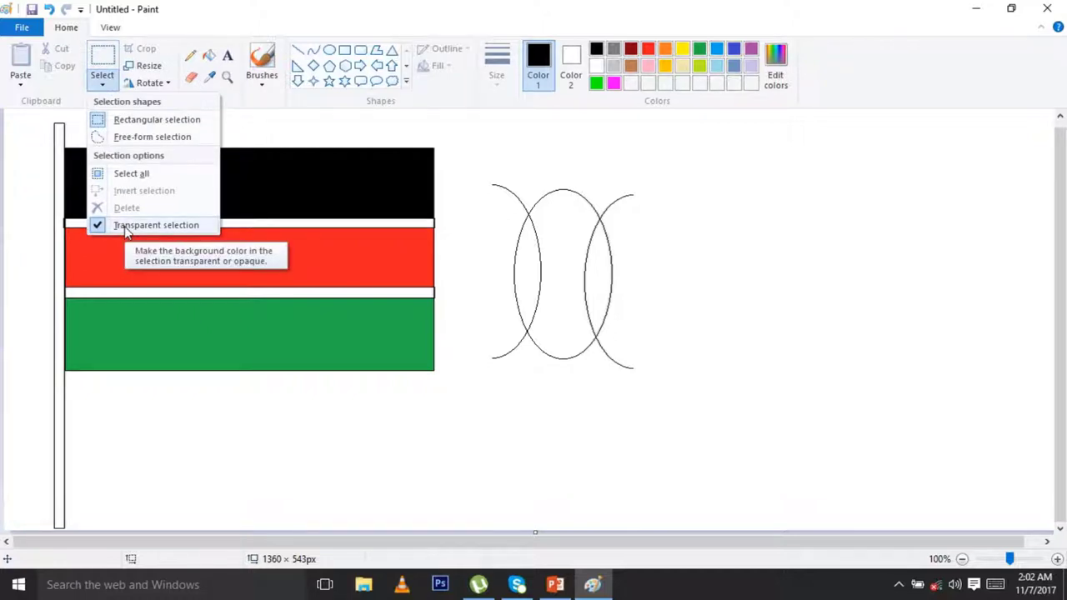
click(604, 177)
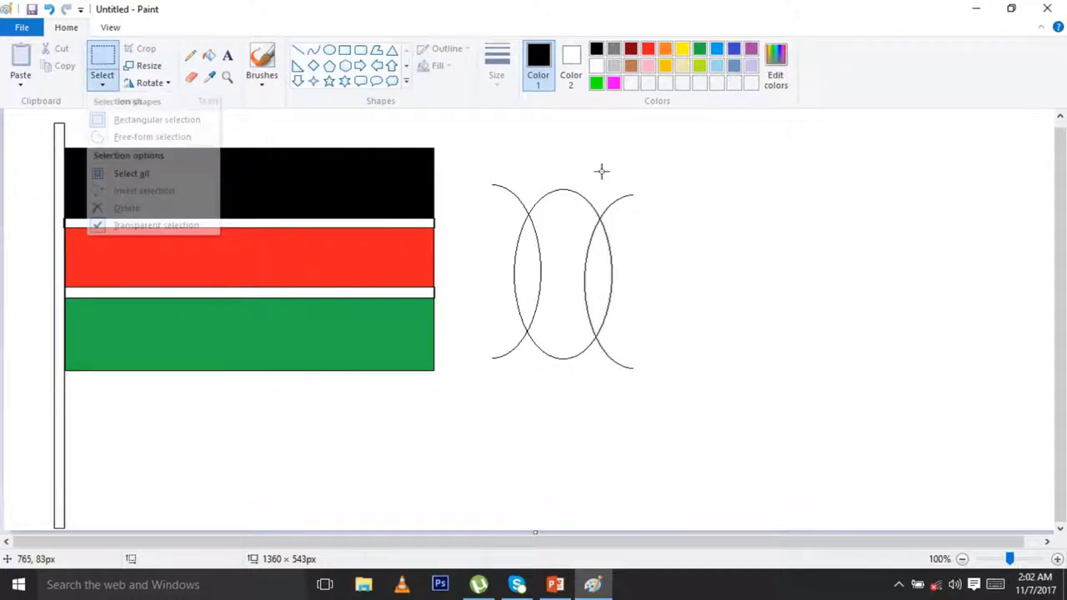
Fill both side lens regions black and the central oval red
click(210, 56)
click(527, 280)
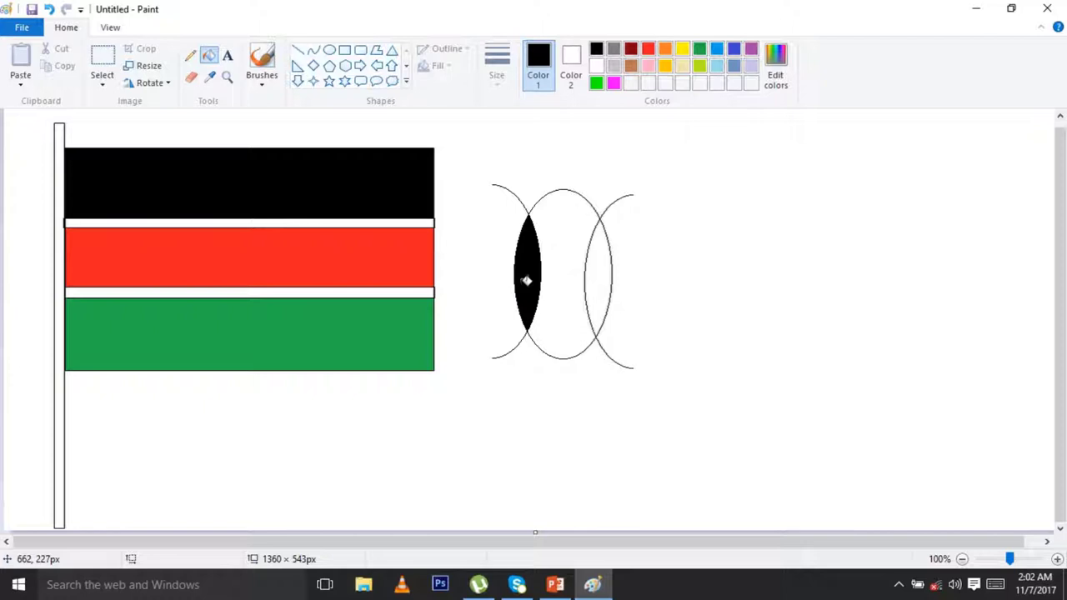
click(607, 278)
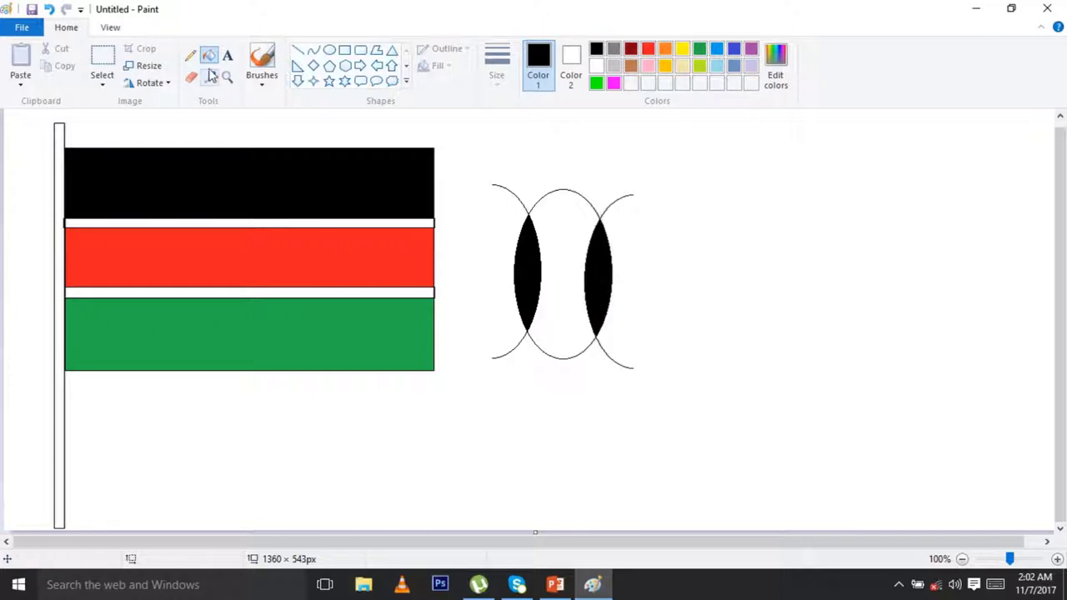
click(648, 52)
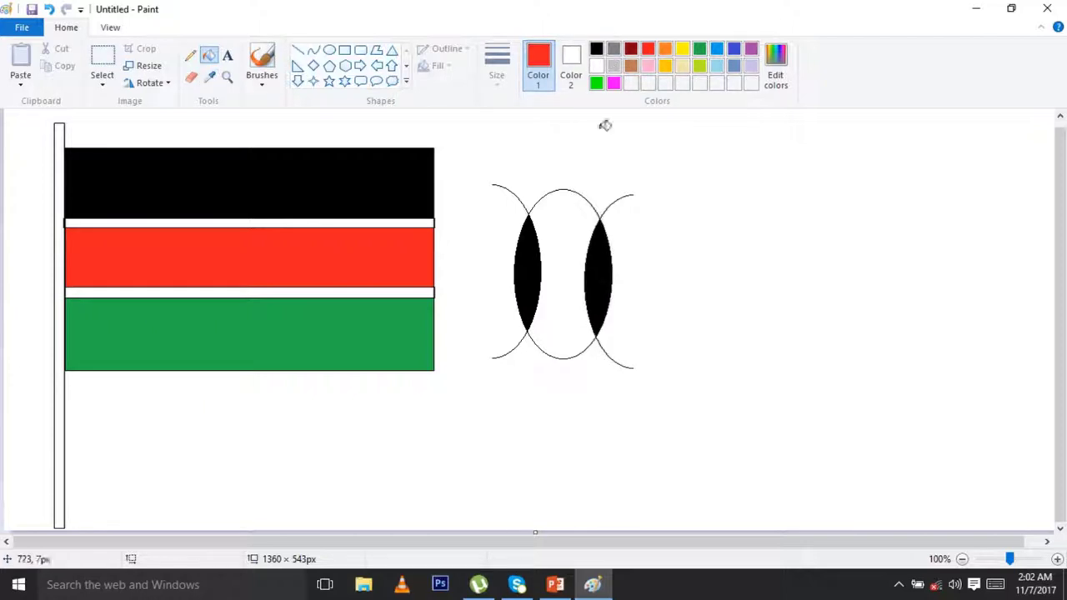
click(565, 218)
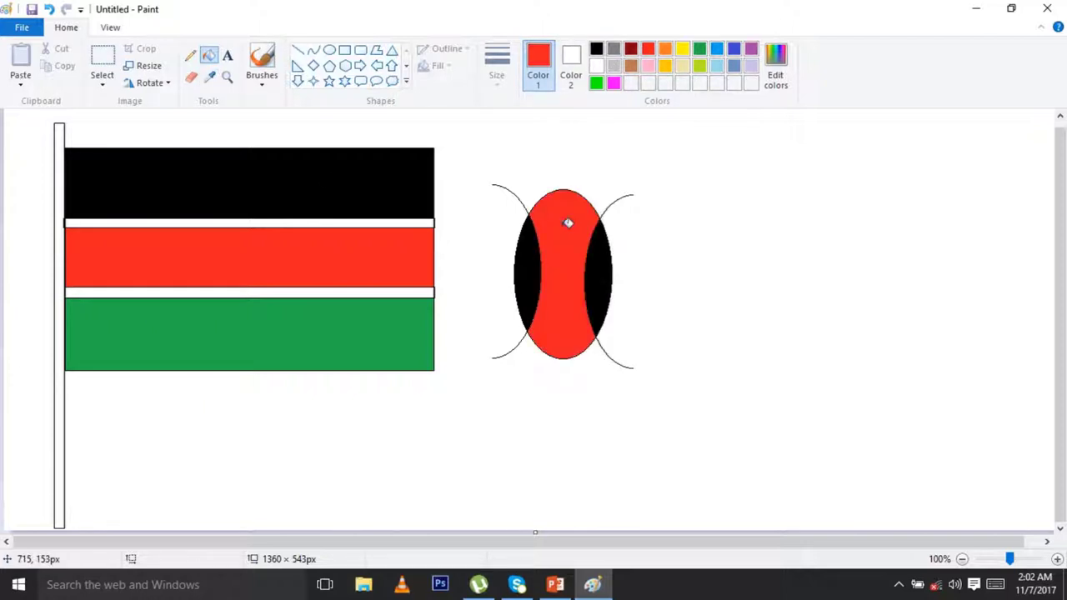
click(329, 50)
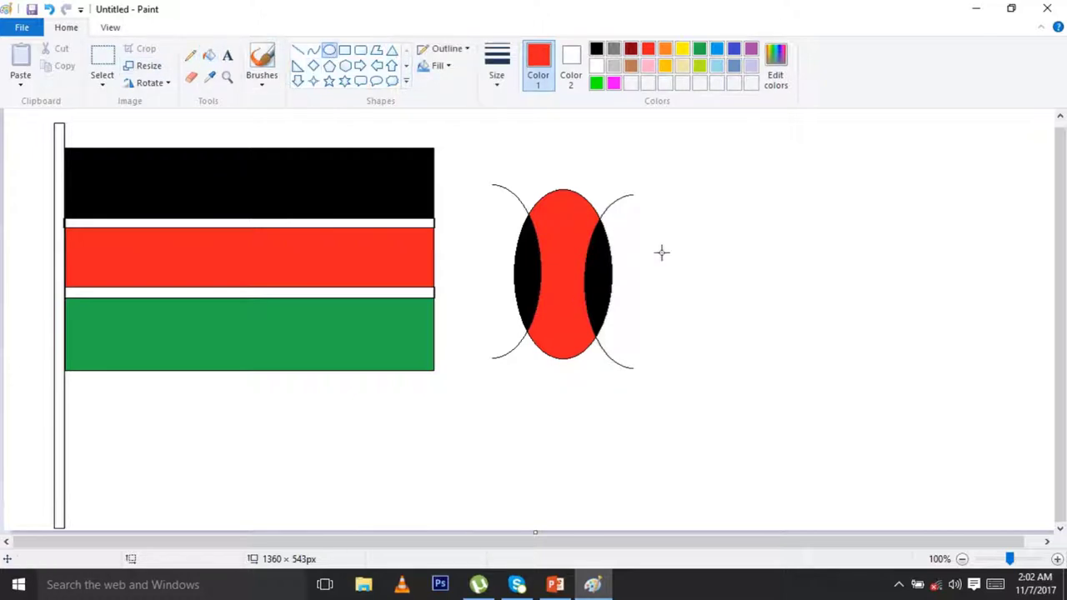
Draw a small oval beside the shield and fill it black
drag(665, 266, 681, 282)
click(596, 50)
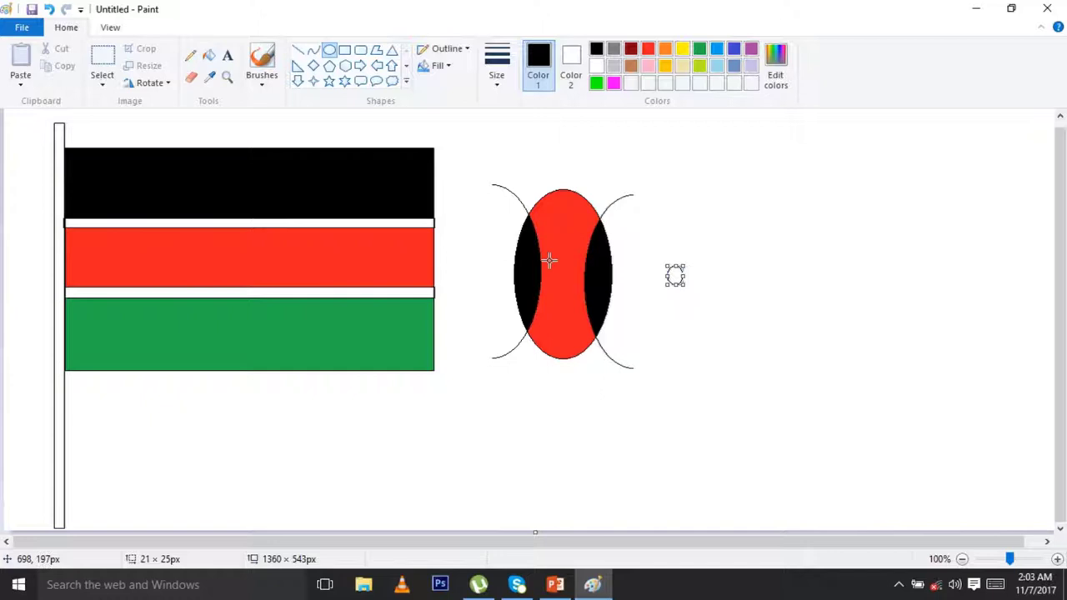
click(210, 56)
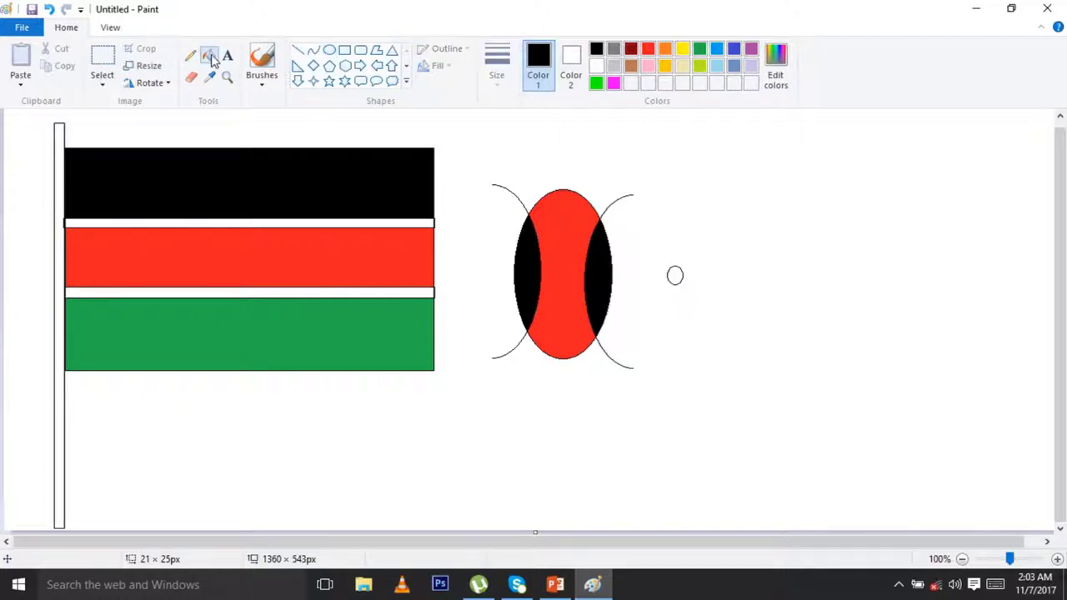
click(677, 275)
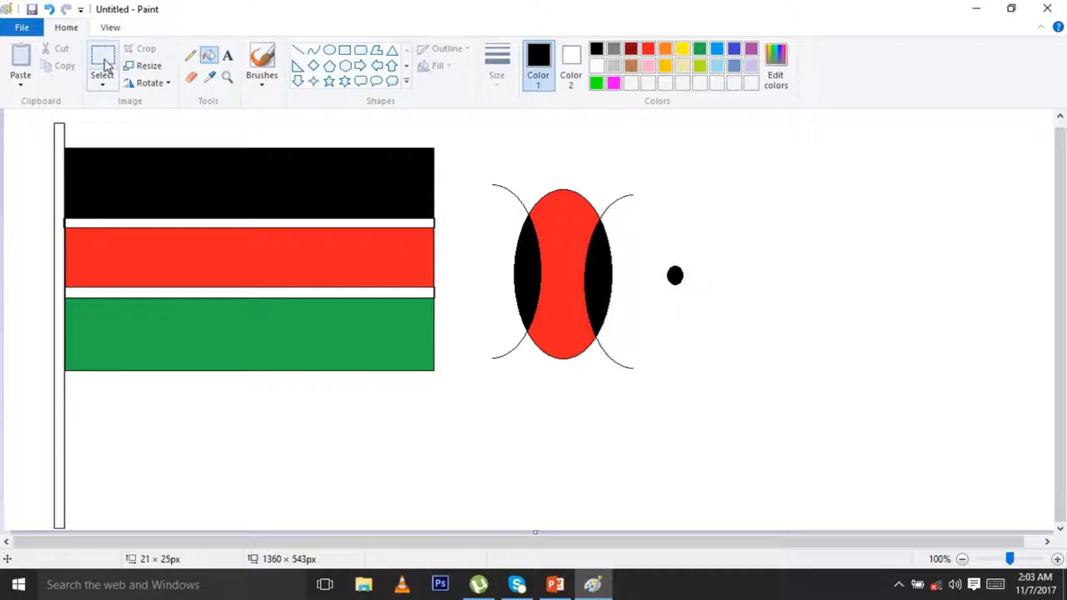
Move the black dot to the shield centre and draw a narrow upright oval beside it
click(105, 63)
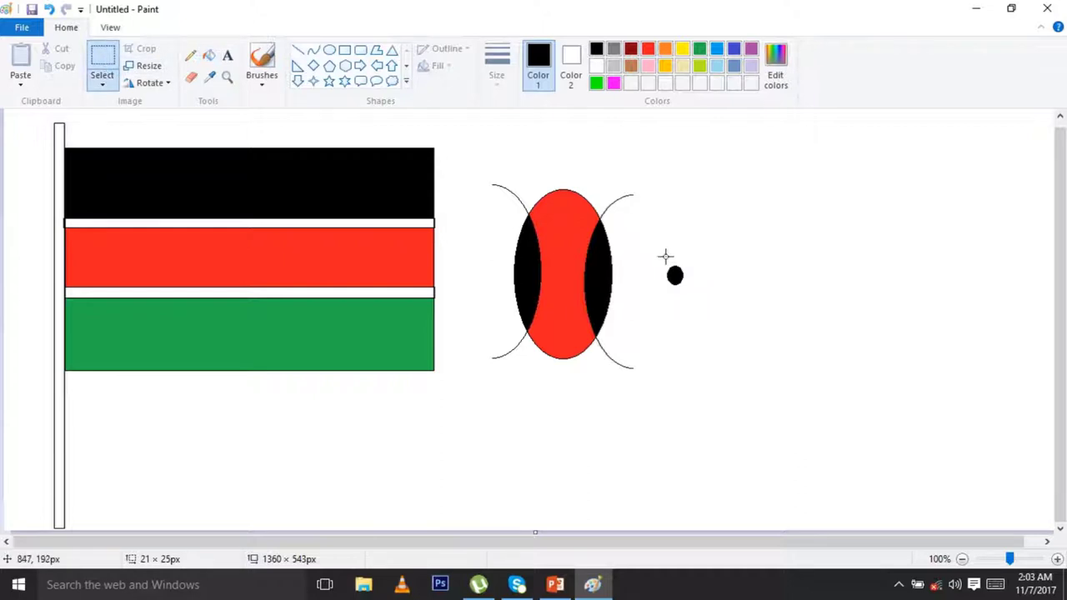
drag(655, 250, 714, 321)
drag(661, 270, 558, 268)
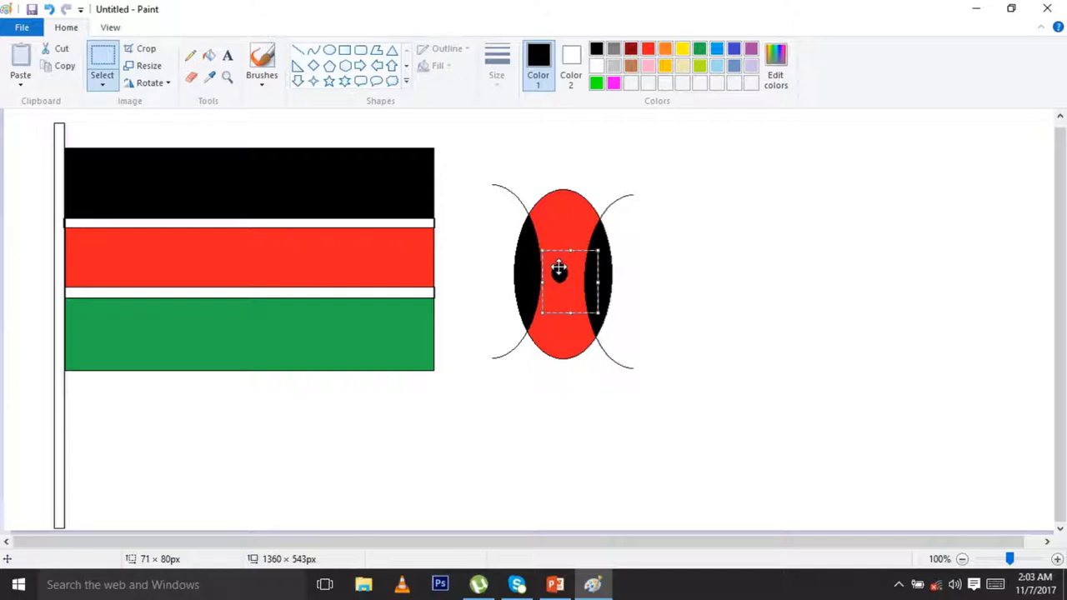
click(686, 273)
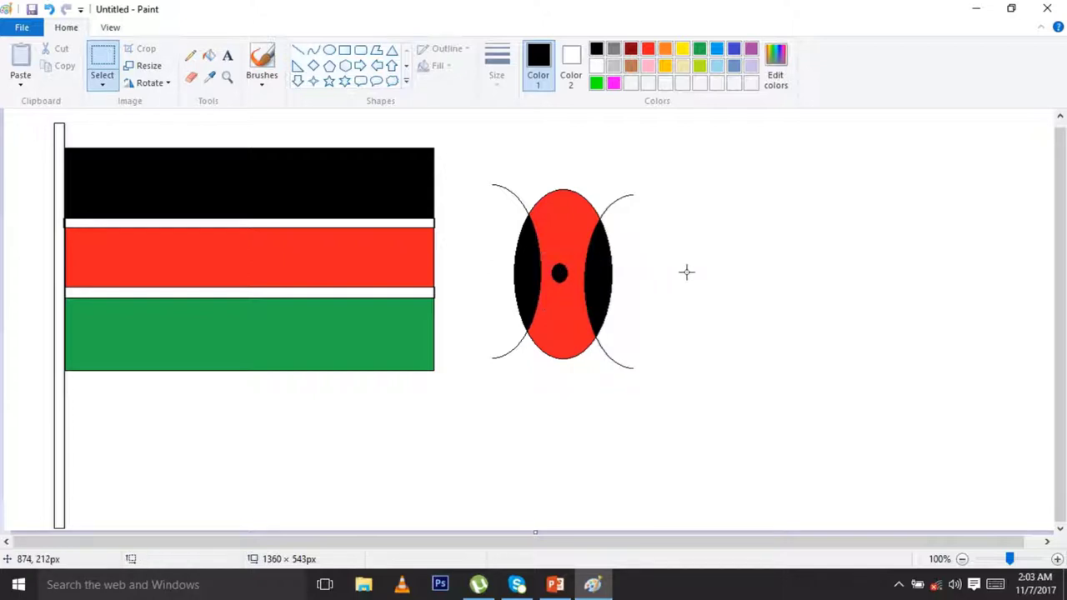
click(330, 52)
drag(649, 215, 662, 265)
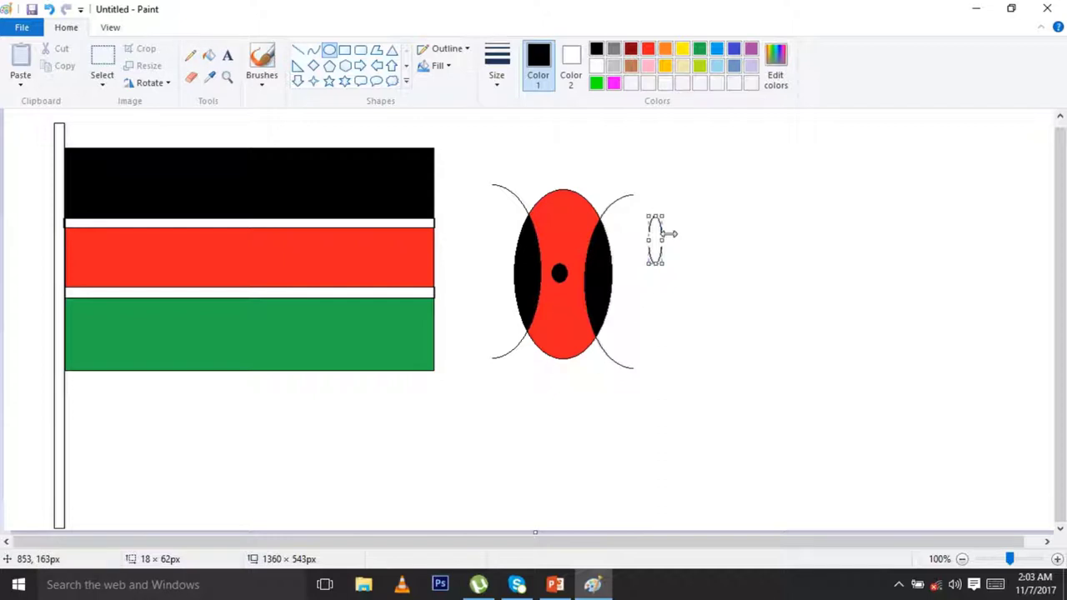
Fill the narrow oval black and move it above the shield's central dot
click(211, 57)
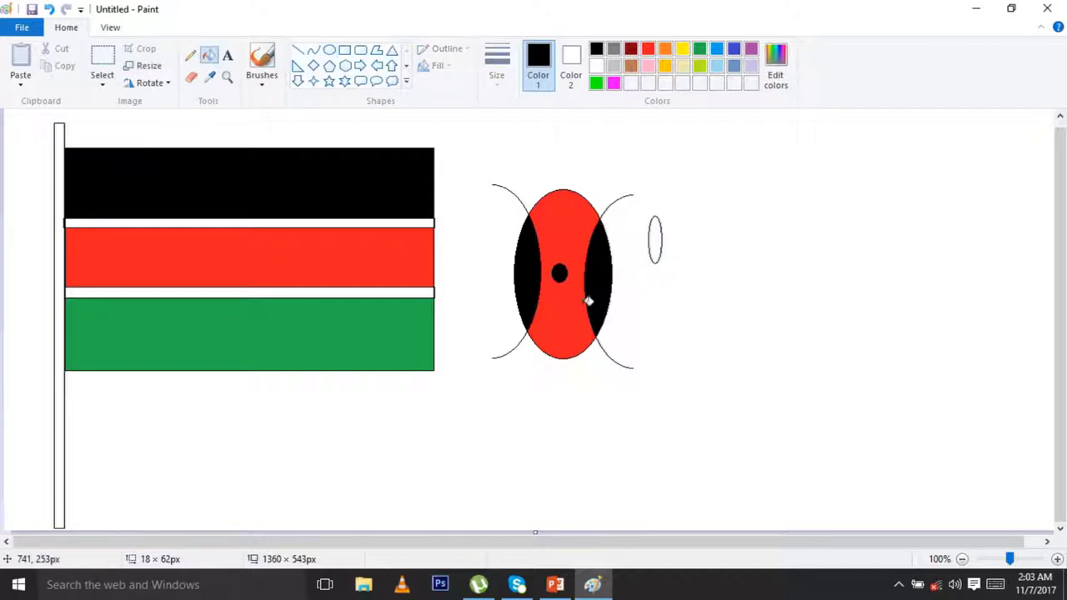
click(659, 238)
click(103, 58)
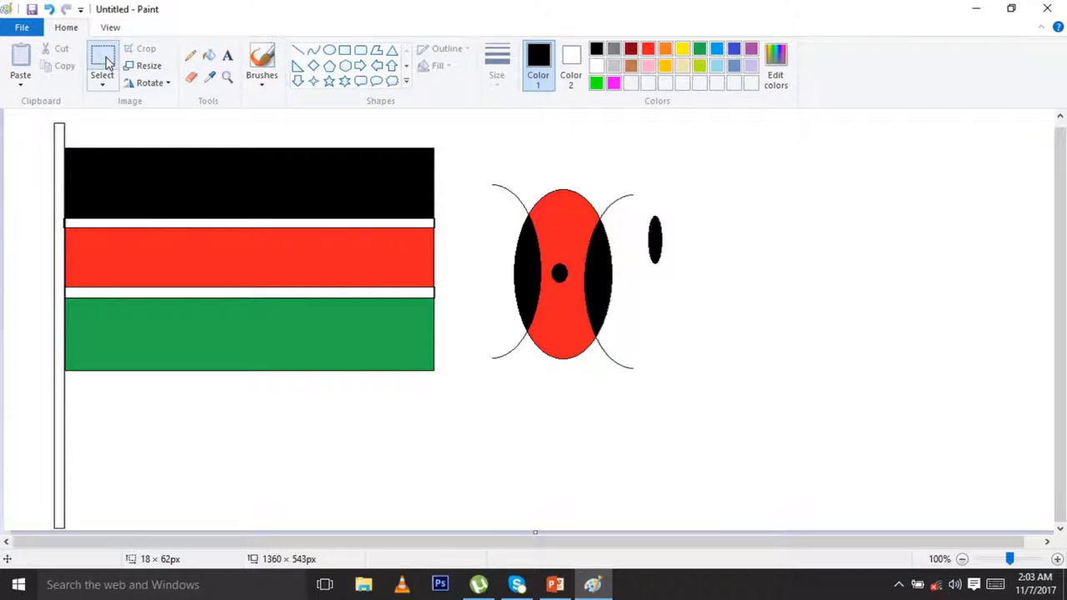
mouse_move(694, 185)
mouse_down()
mouse_move(673, 291)
mouse_move(656, 297)
mouse_up()
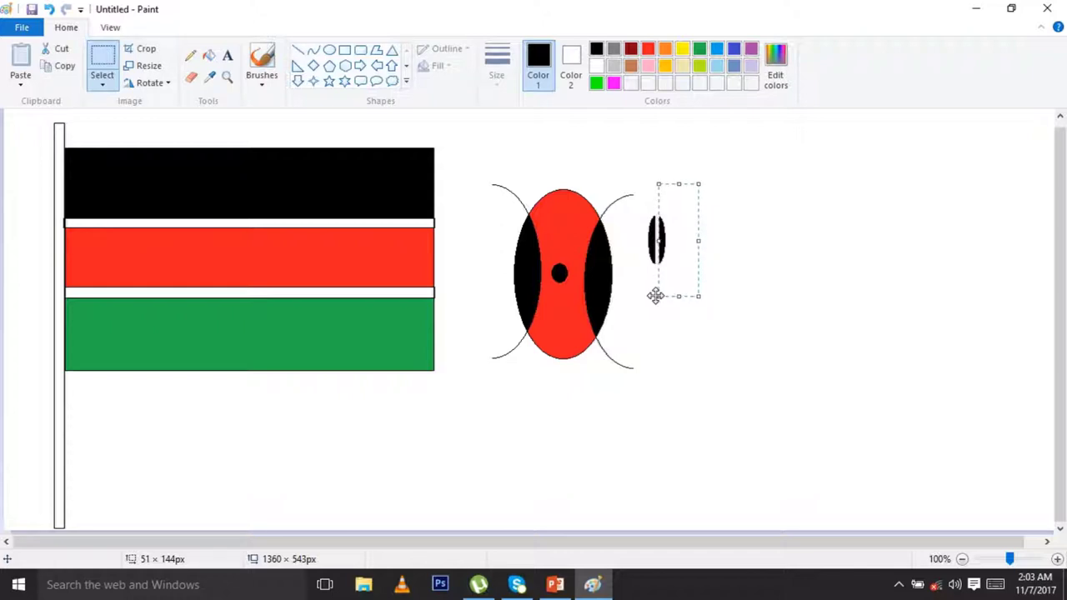
click(808, 241)
drag(637, 200, 692, 295)
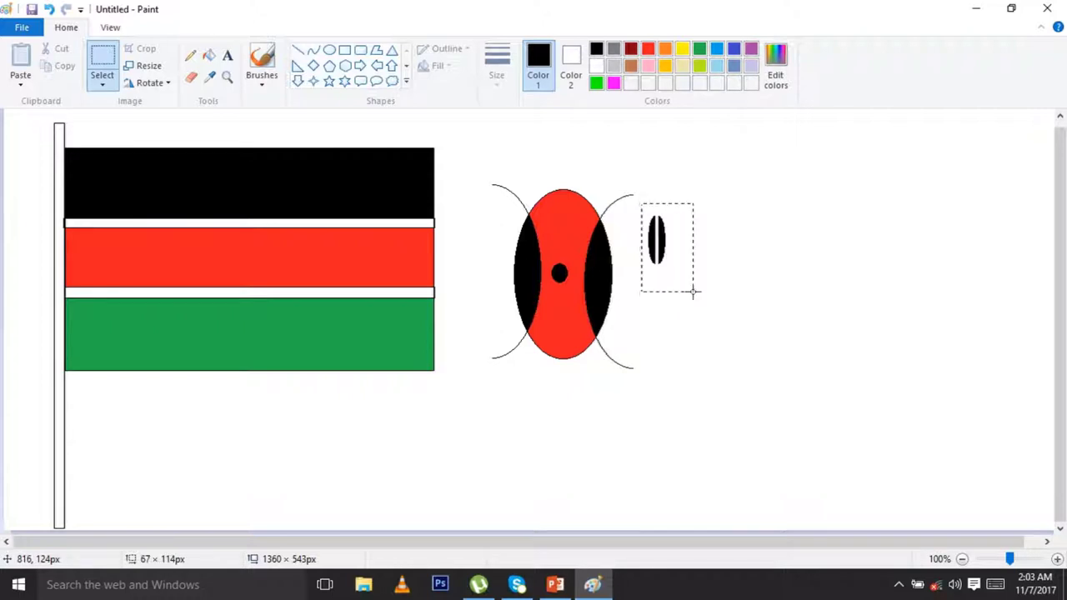
click(660, 257)
drag(660, 256, 562, 250)
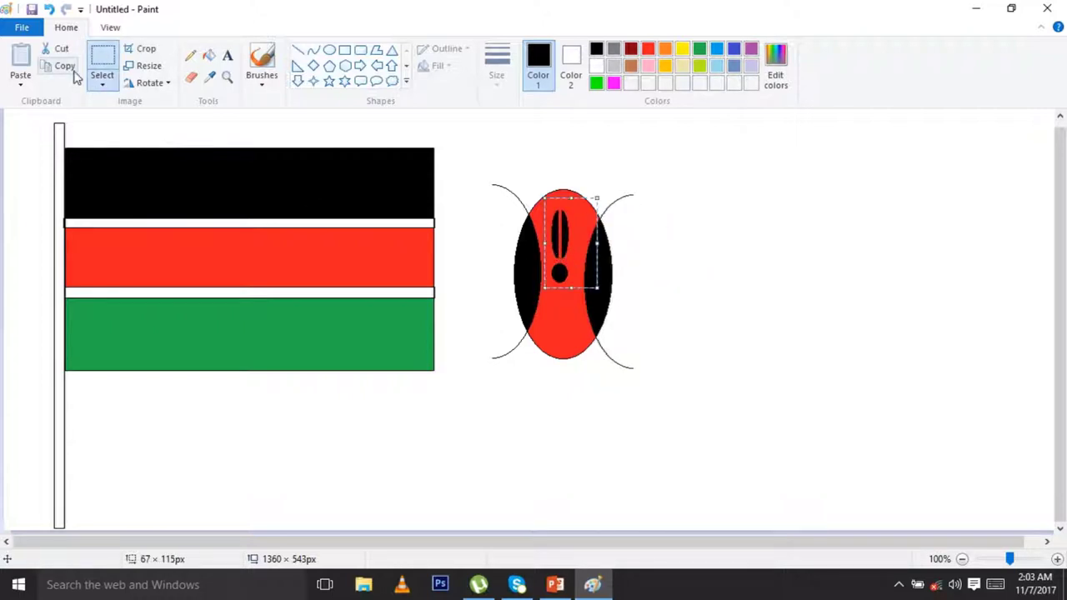
Copy and paste the narrow black oval, placing the duplicate below the dot
click(64, 66)
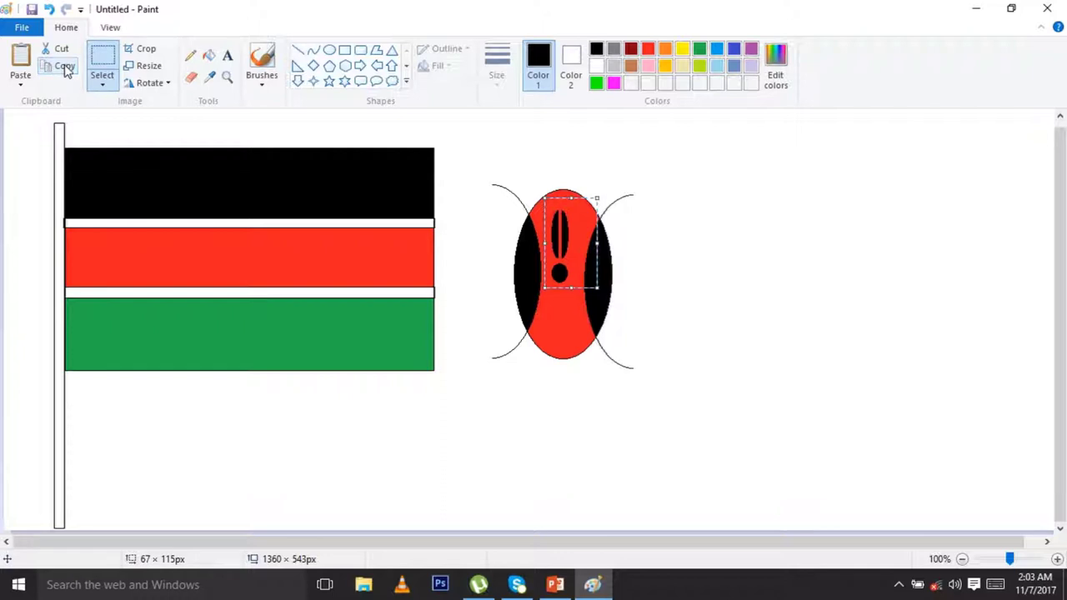
click(21, 57)
mouse_move(21, 150)
mouse_down()
mouse_move(581, 332)
mouse_move(570, 321)
mouse_up()
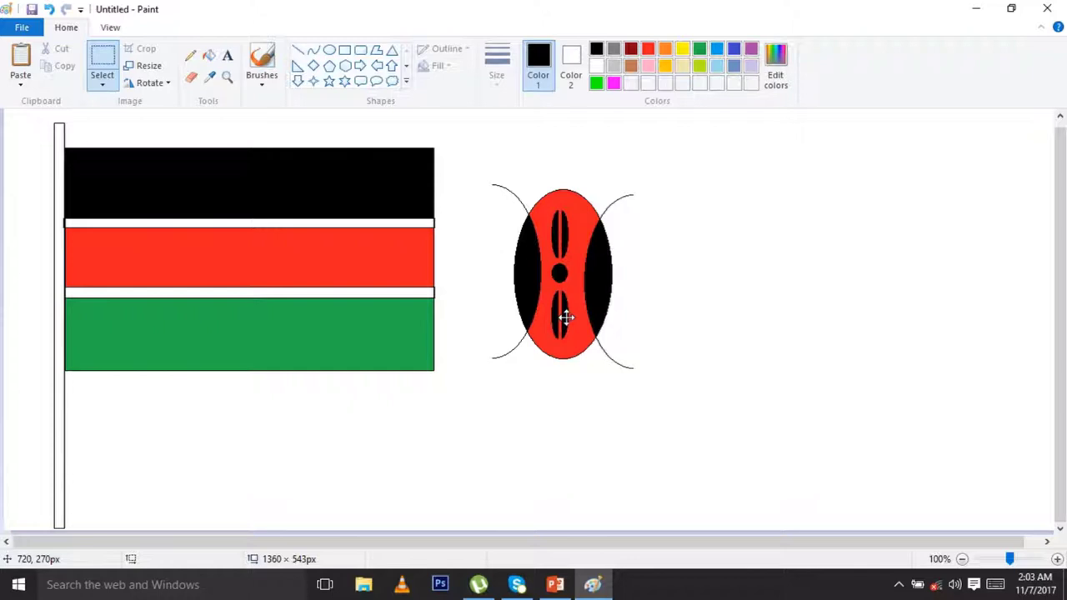
click(648, 327)
Erase the stray curved arcs outside the shield with the Eraser
click(192, 80)
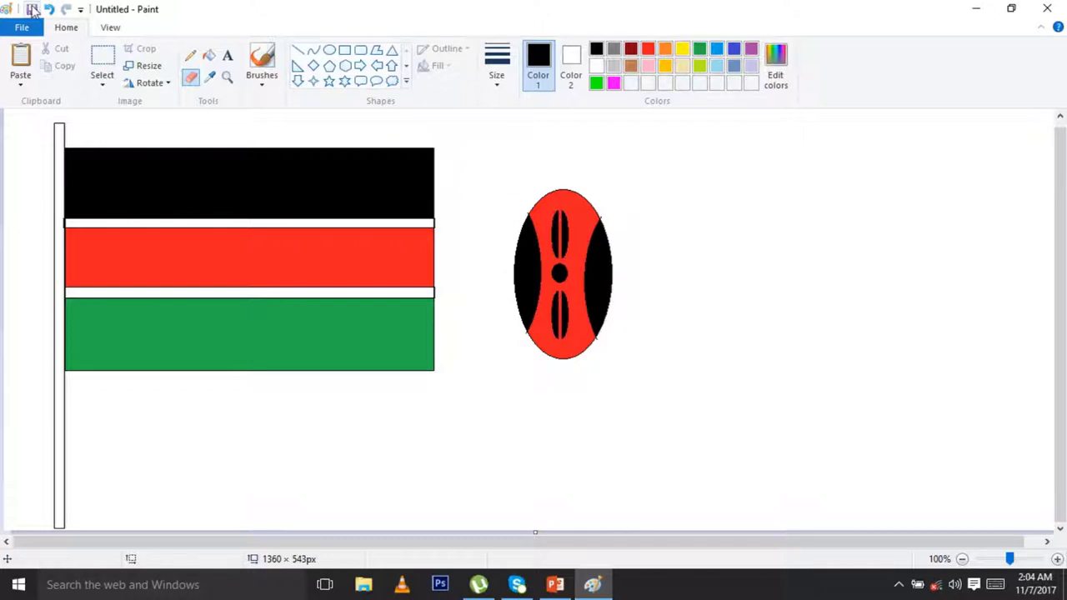
Select the whole shield emblem and move it onto the centre of the flag
click(107, 55)
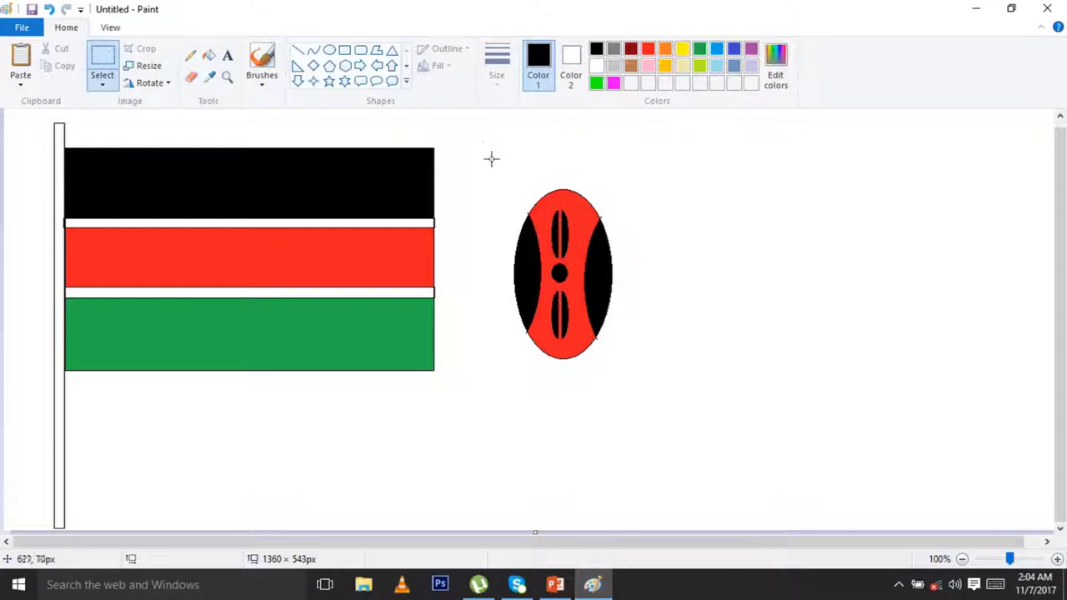
drag(478, 160, 664, 423)
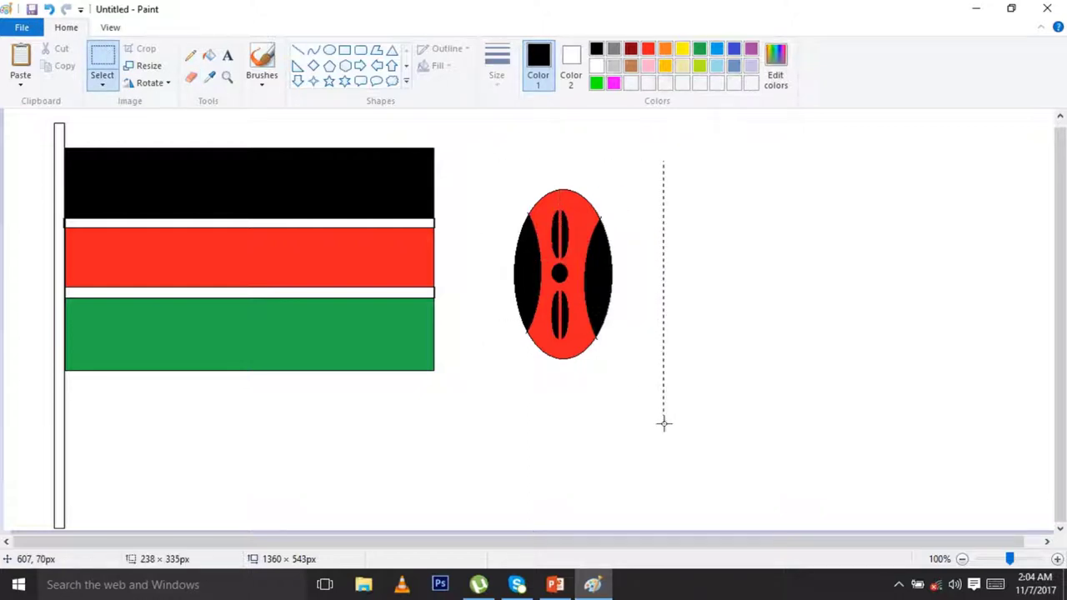
drag(595, 305, 277, 281)
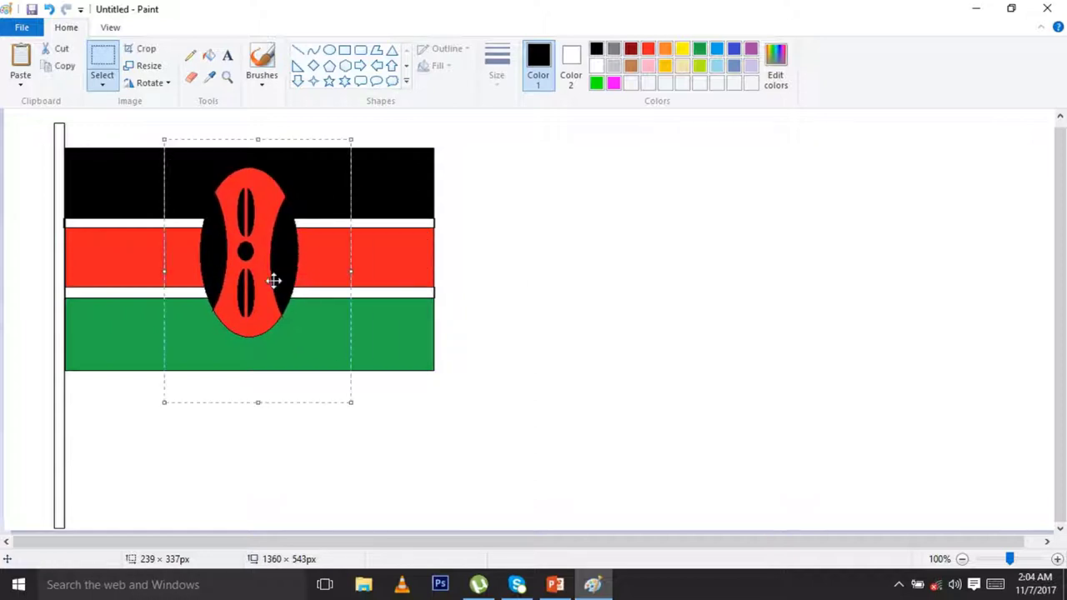
click(299, 50)
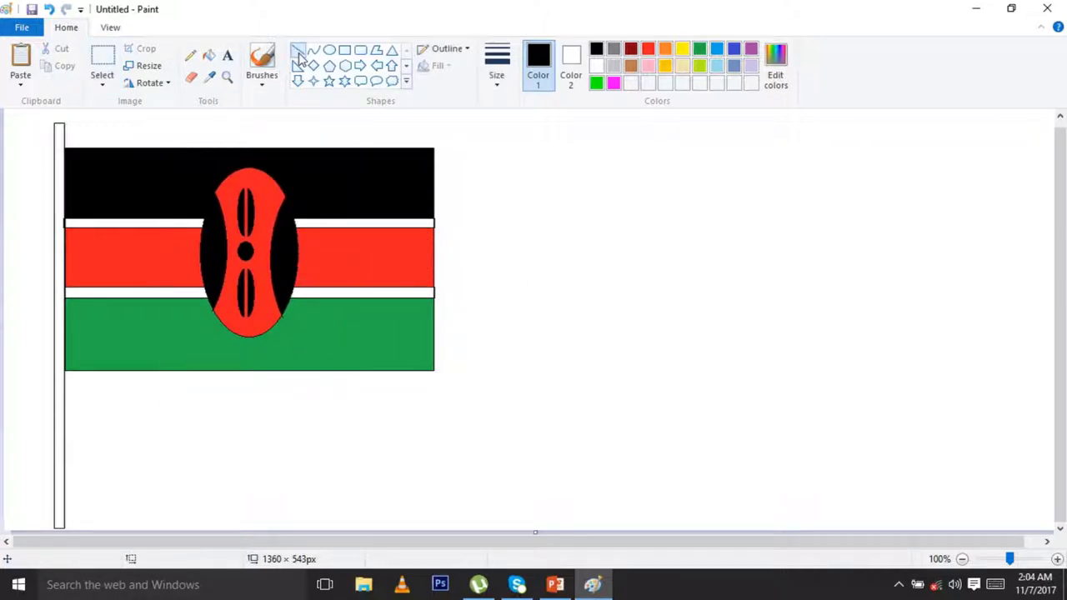
Using the thickest white line, draw the upper right spear shaft with its barb
click(497, 65)
click(510, 204)
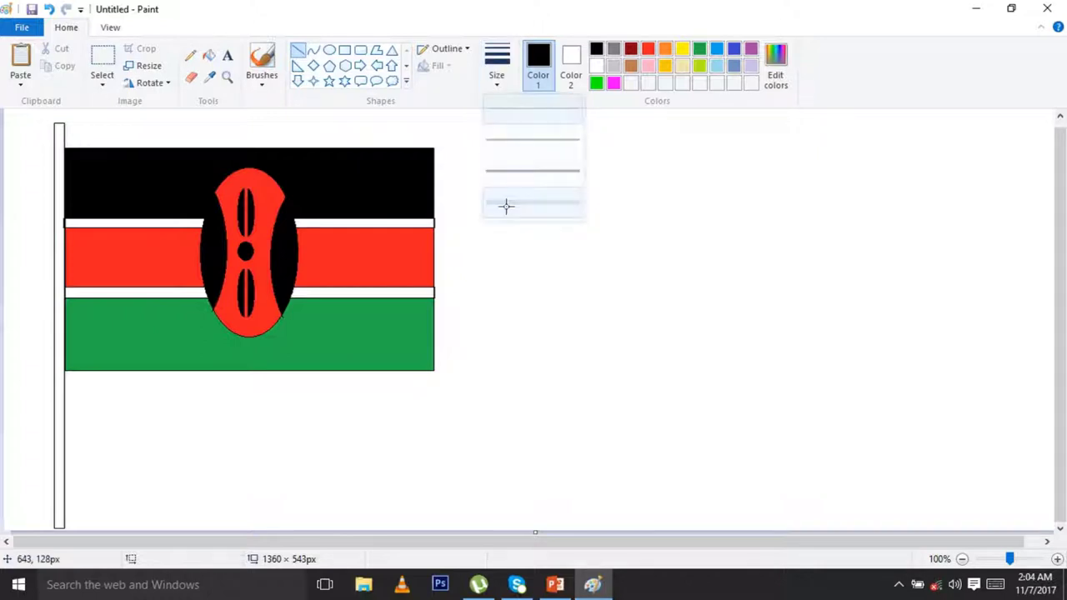
click(596, 68)
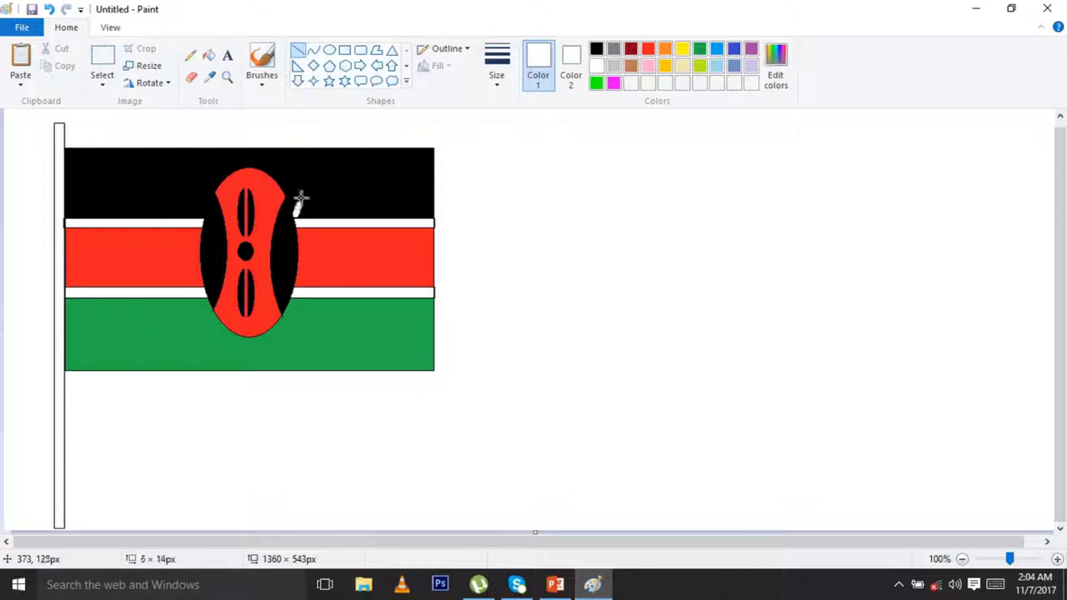
drag(296, 216, 325, 161)
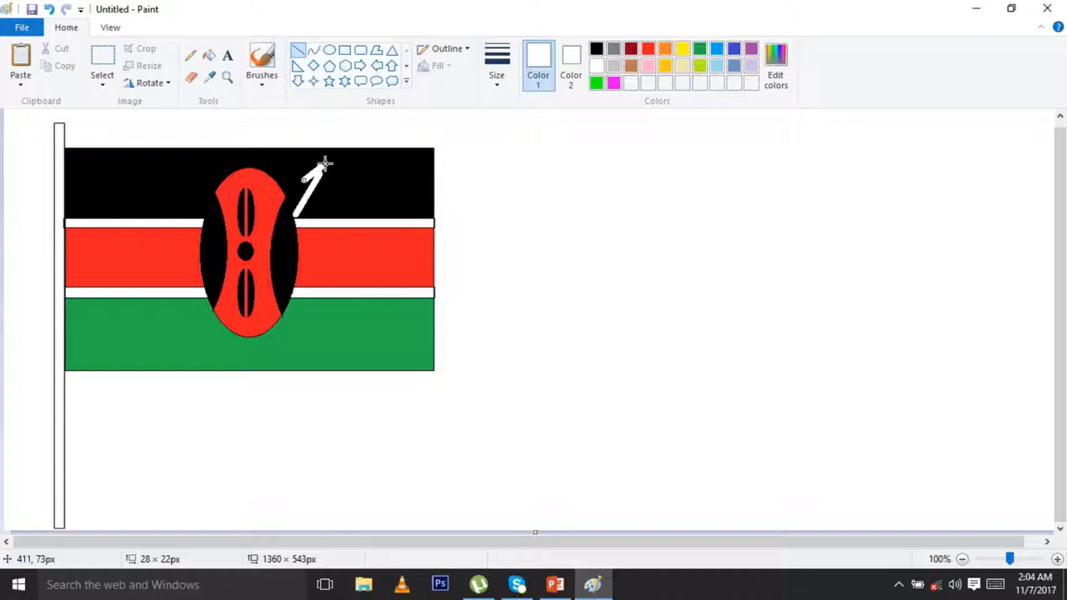
drag(324, 193, 323, 163)
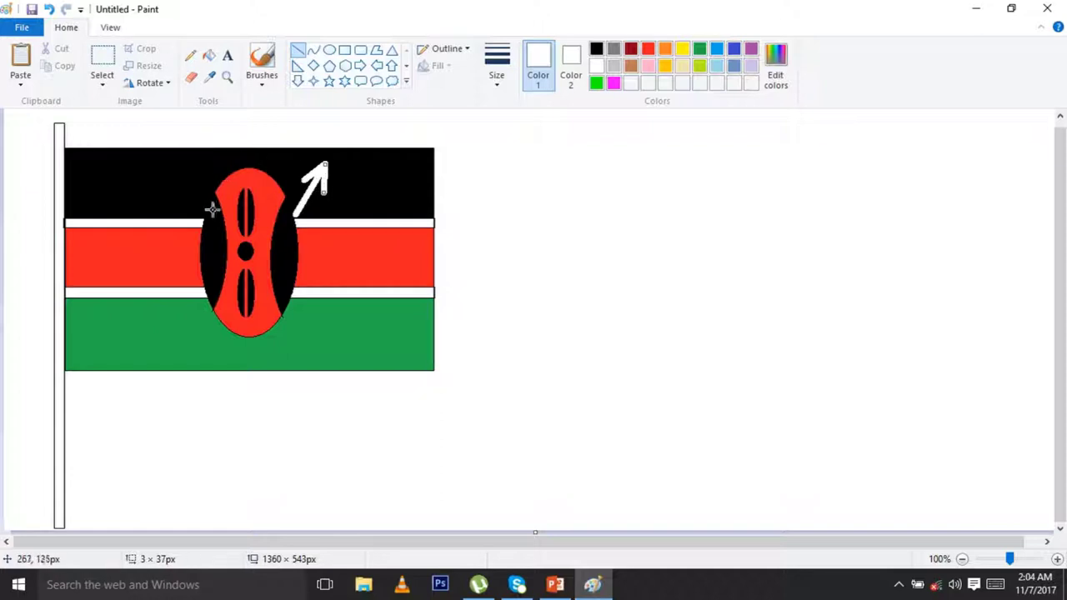
Draw the upper left spear with its barb, plus two lower shafts into the green stripe
drag(203, 216, 174, 171)
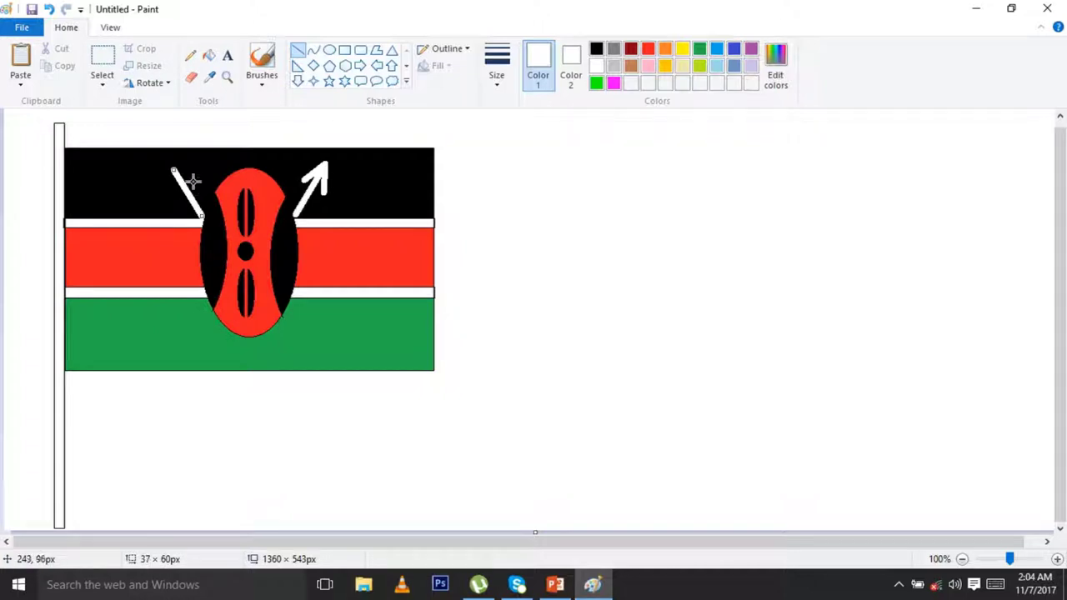
drag(191, 179, 171, 171)
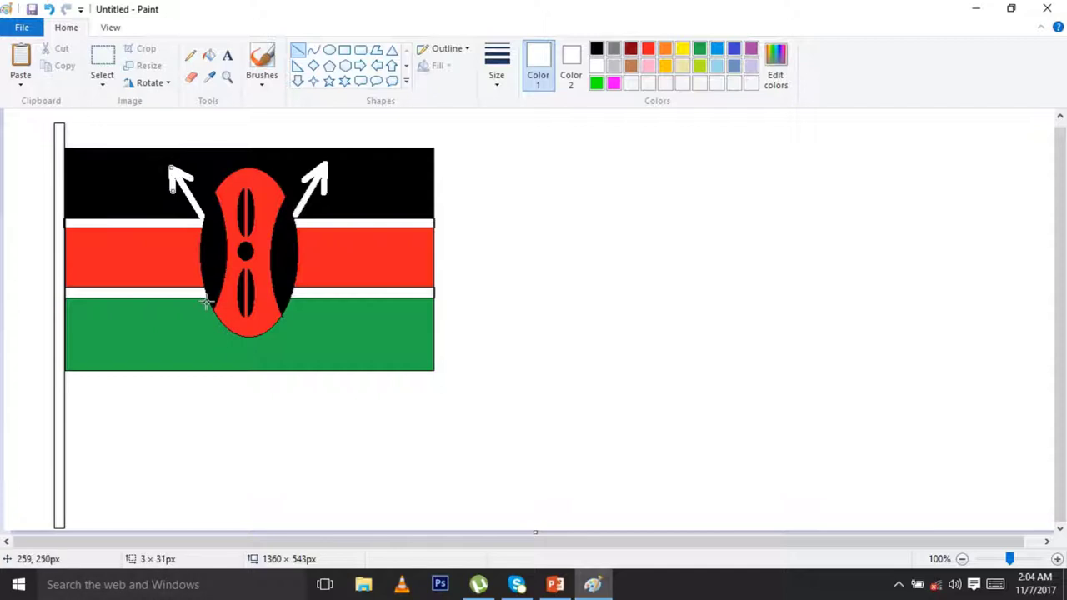
drag(206, 302, 172, 352)
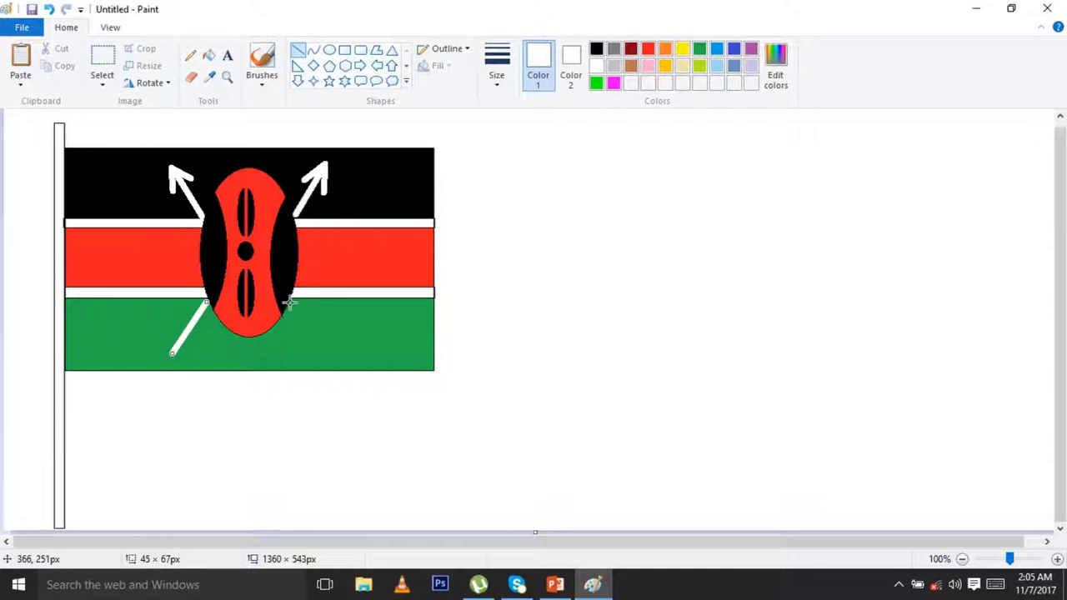
drag(290, 305, 322, 354)
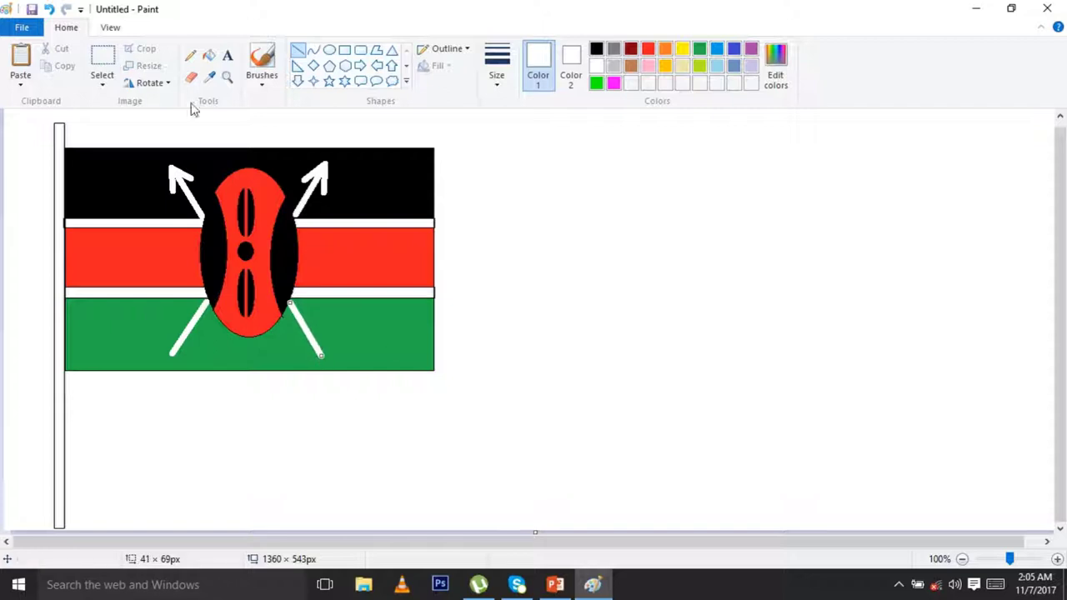
Add a text box right of the flag and recolour the opening letters NA magenta
click(230, 57)
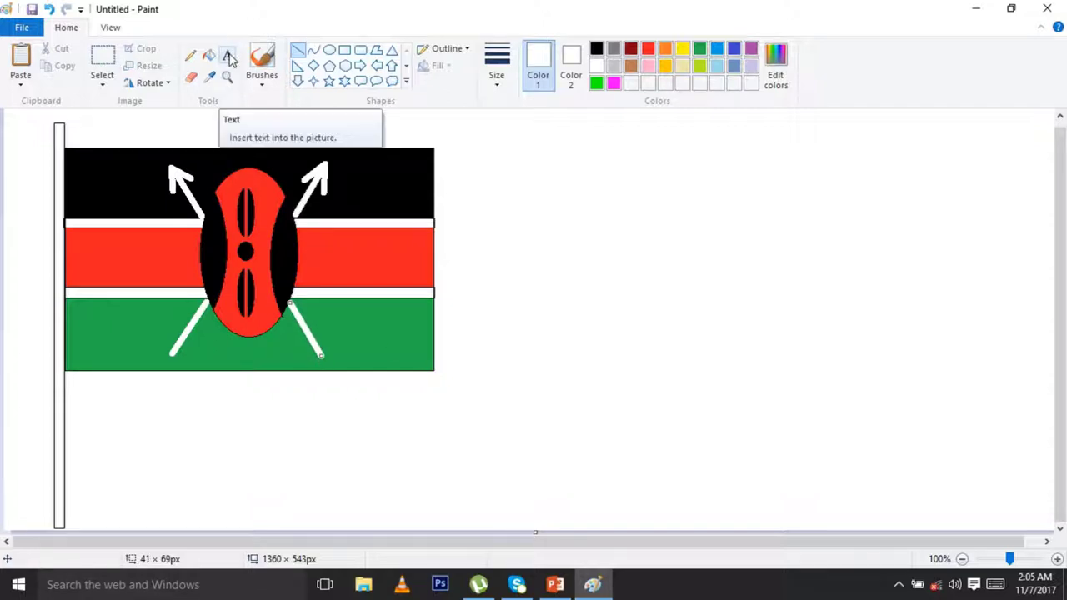
mouse_move(475, 223)
mouse_down()
mouse_move(773, 386)
mouse_move(1000, 471)
mouse_up()
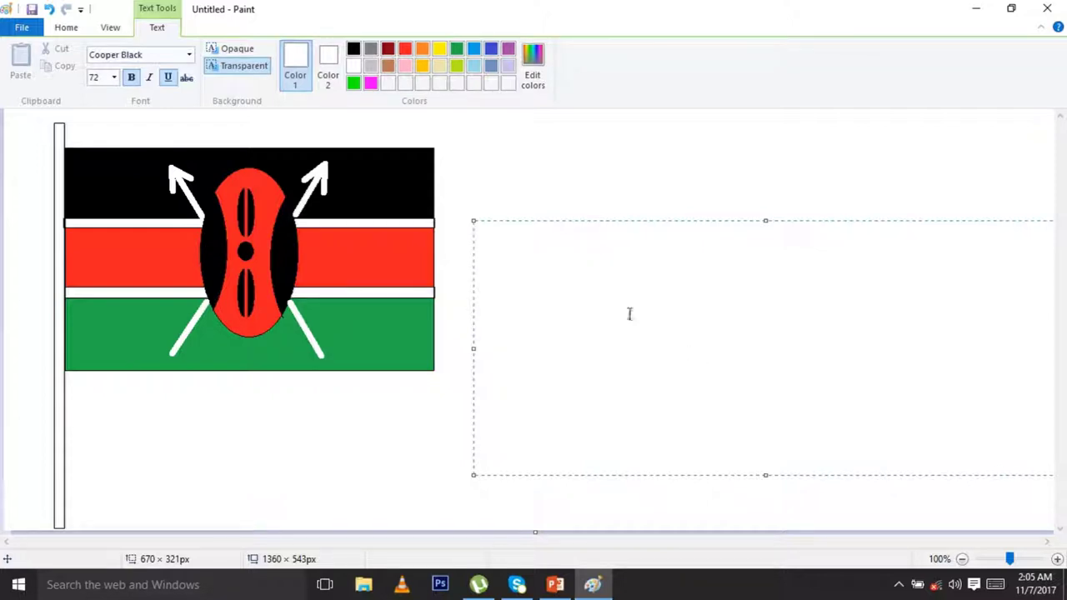
drag(616, 271, 423, 245)
text(NA)
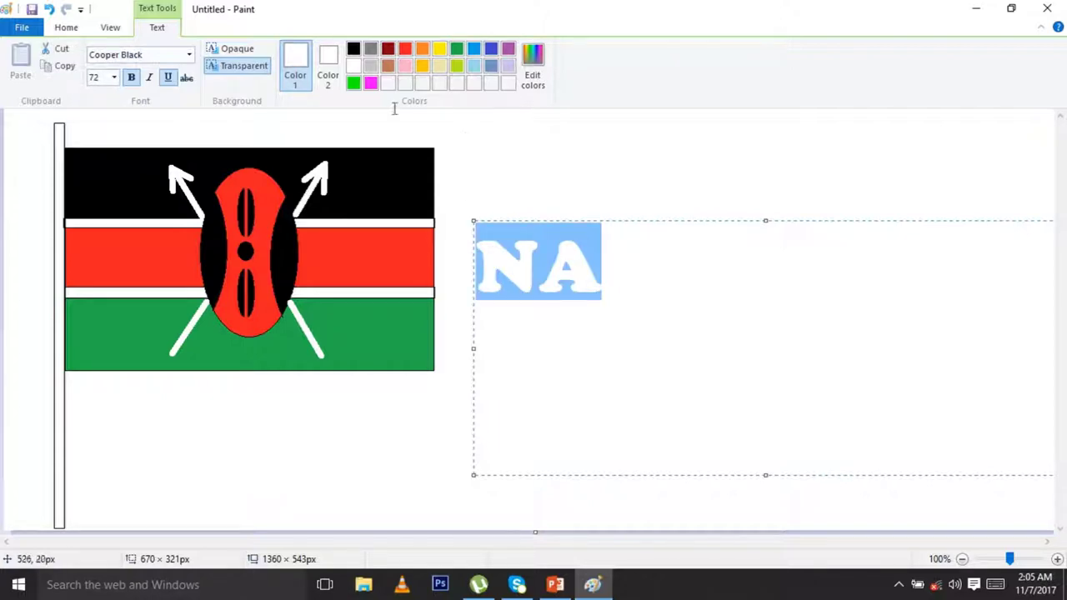
click(355, 84)
click(354, 83)
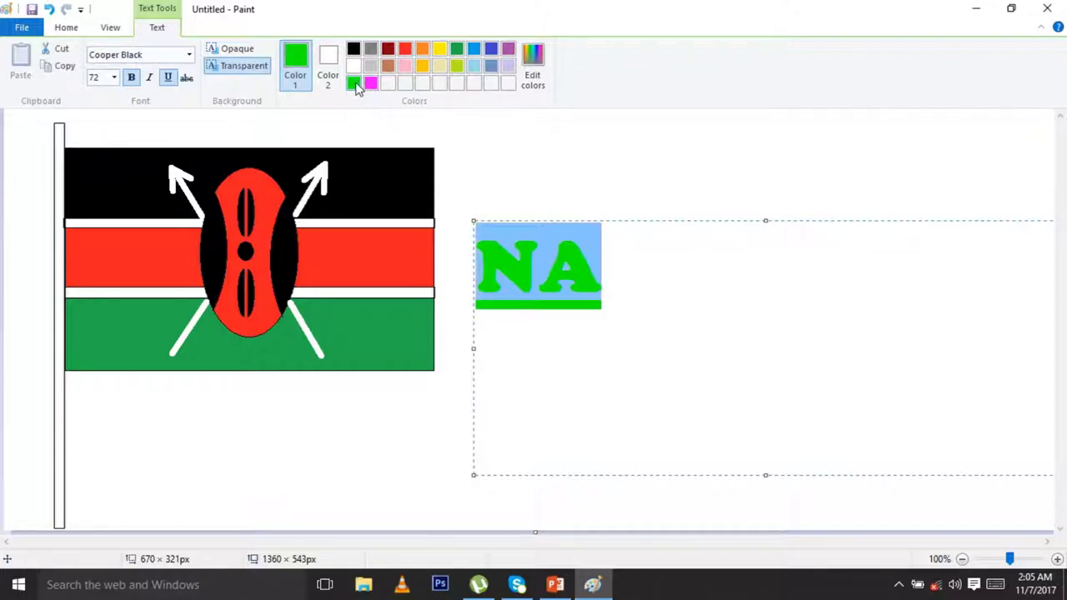
click(370, 83)
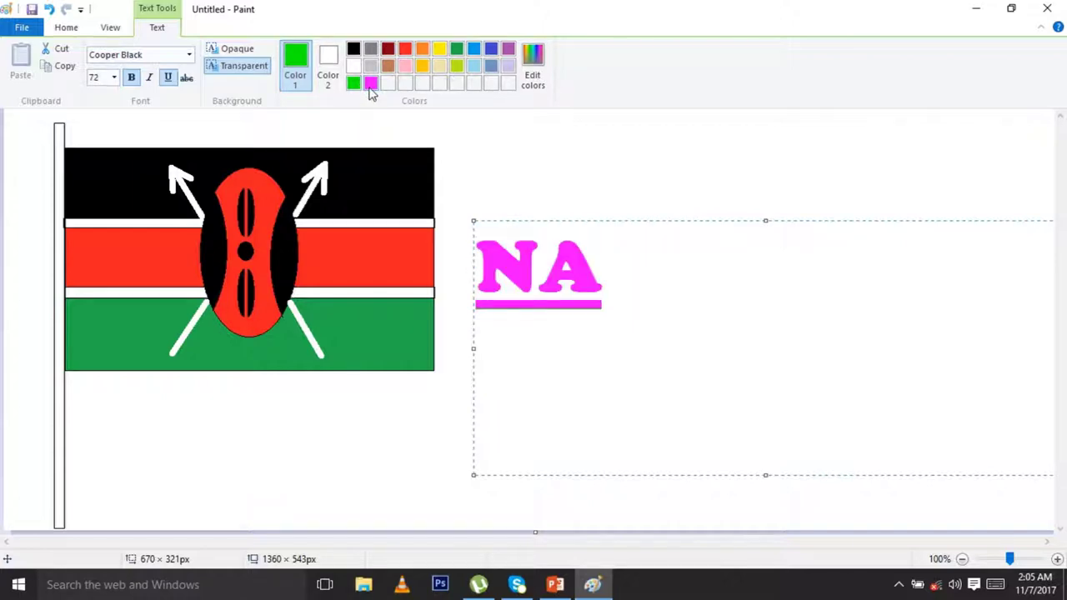
click(370, 83)
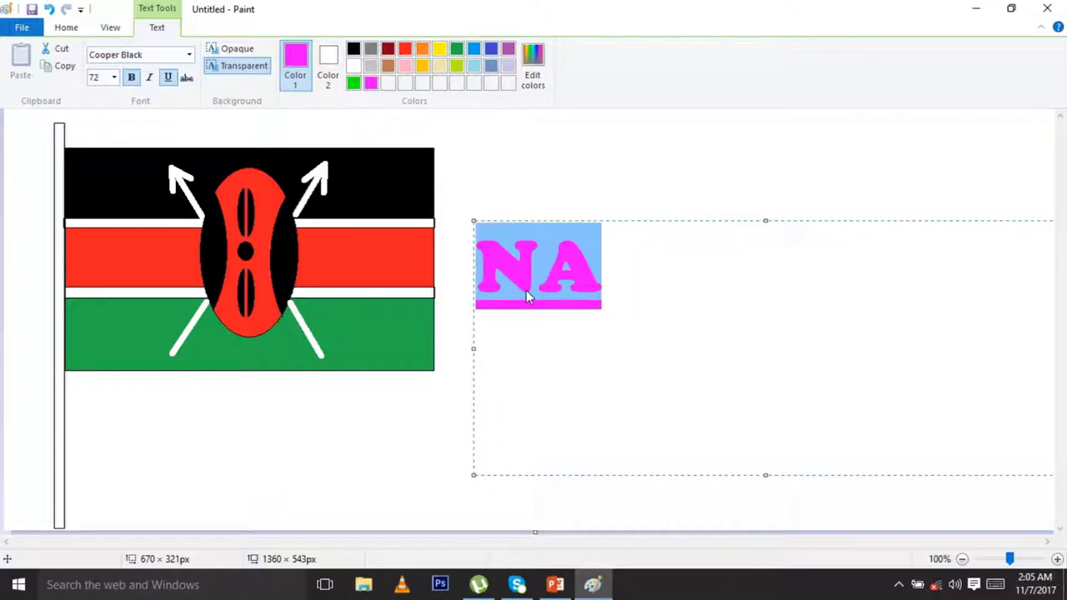
click(634, 281)
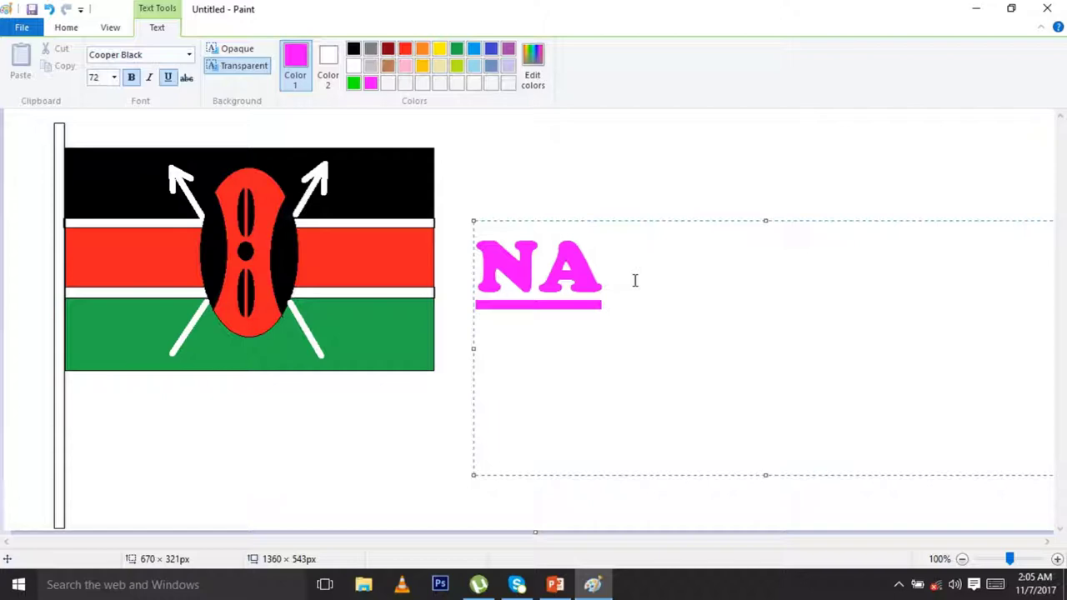
text(JIVUN)
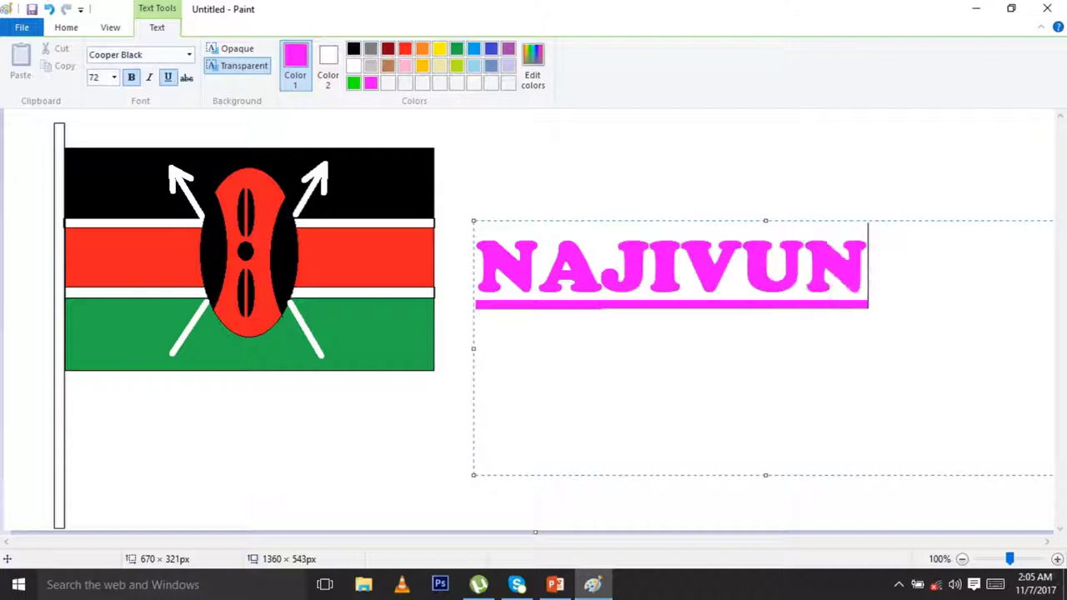
text(IA)
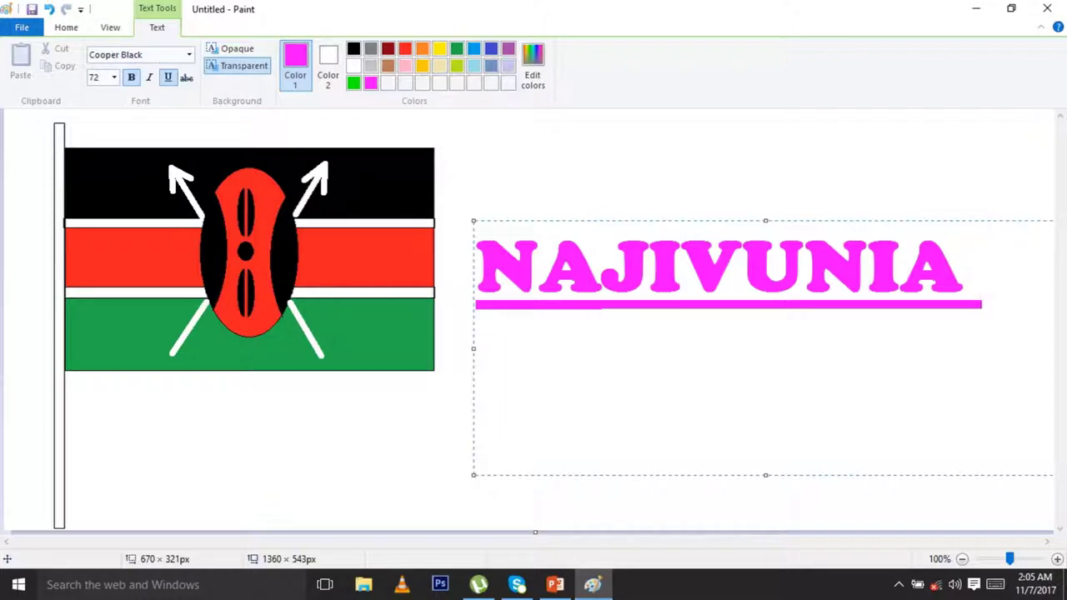
text( KUWA)
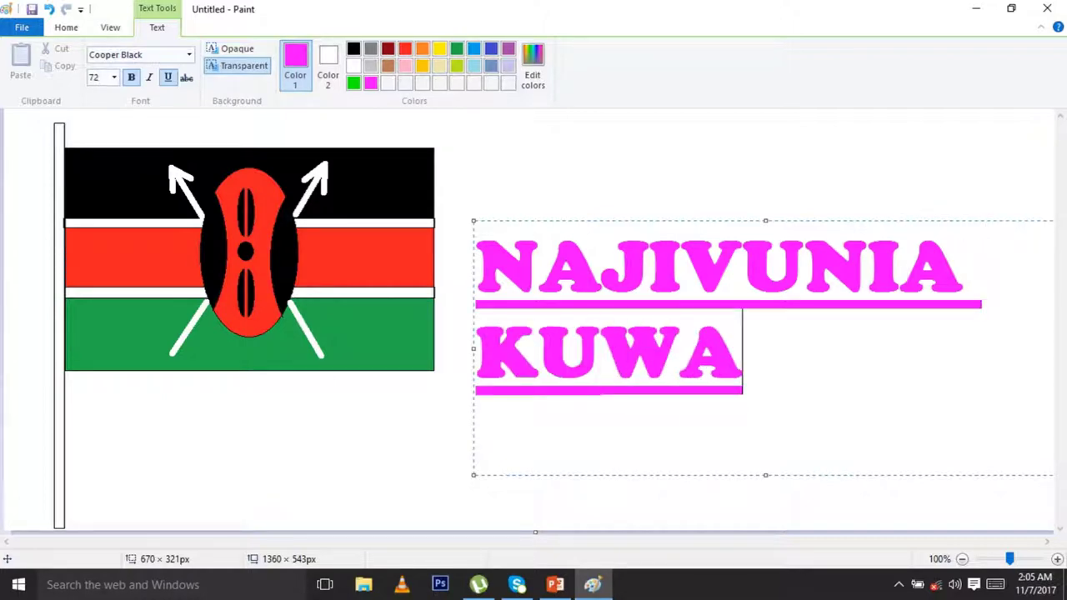
text(MKENYUA)
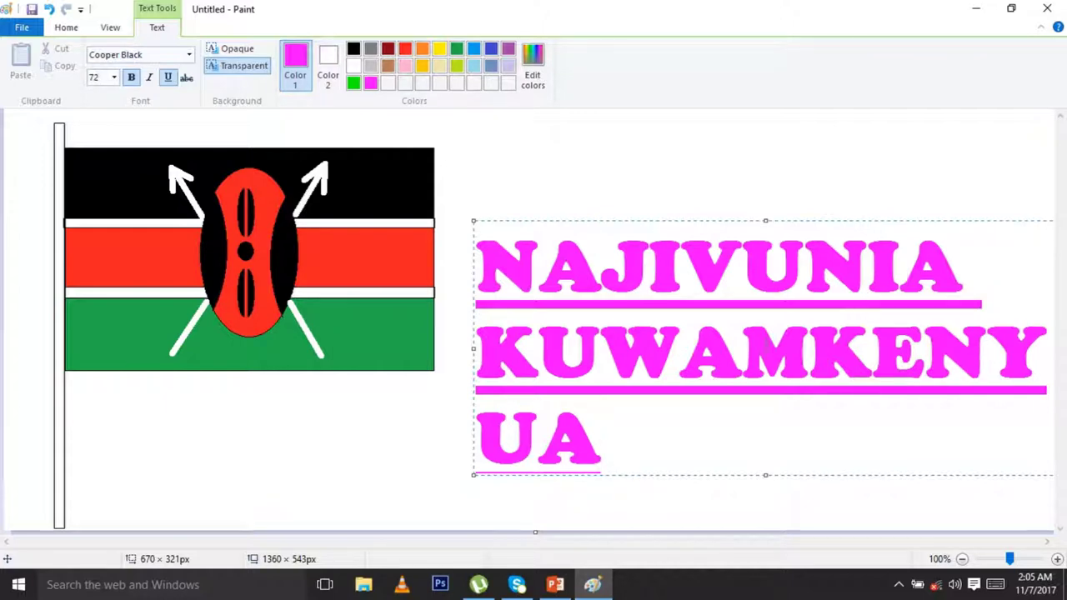
Put KUWA and MKENYA on separate lines and correct the typo MKENYUA to MKENYA
click(742, 350)
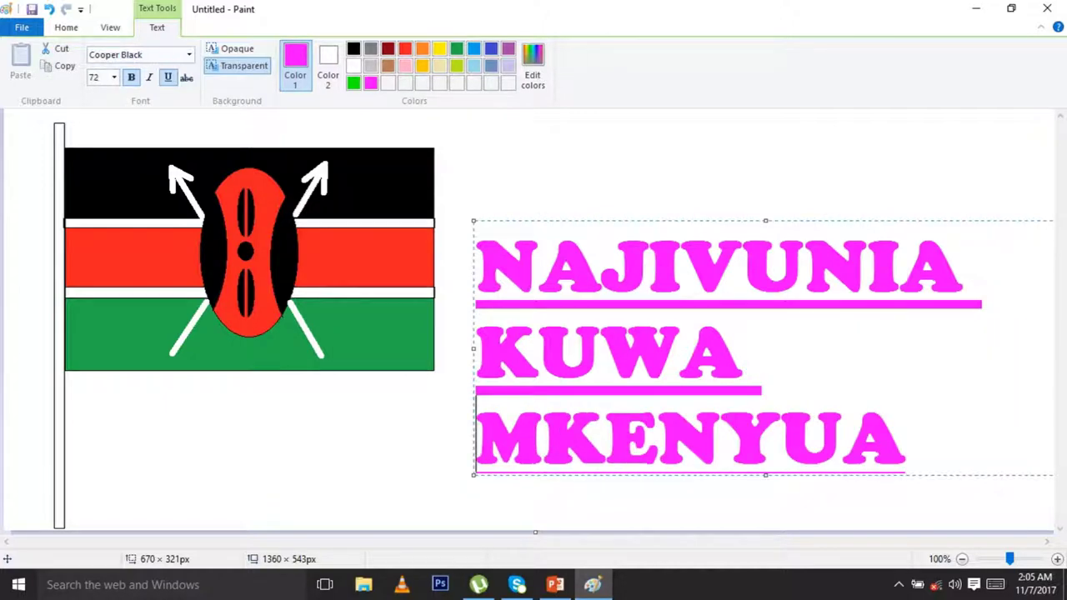
click(825, 440)
key(BackSpace)
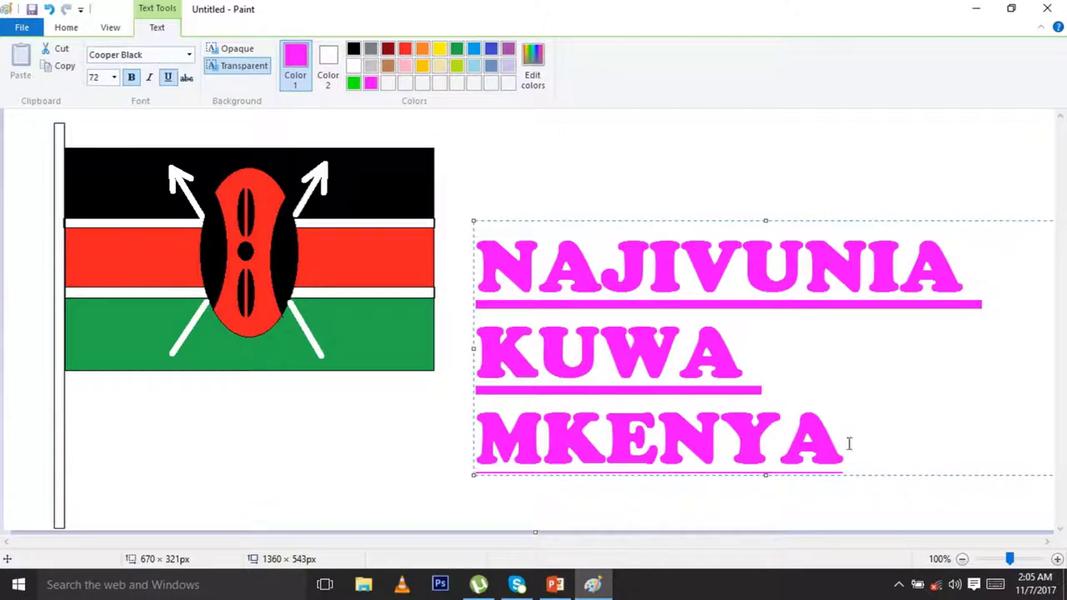
click(846, 442)
drag(837, 438, 419, 233)
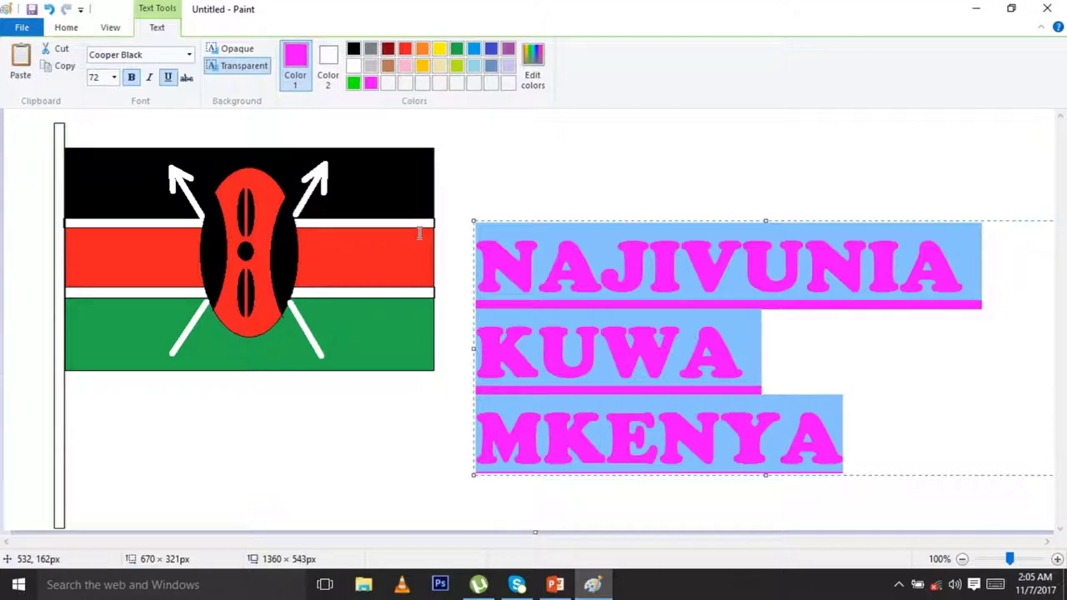
click(864, 417)
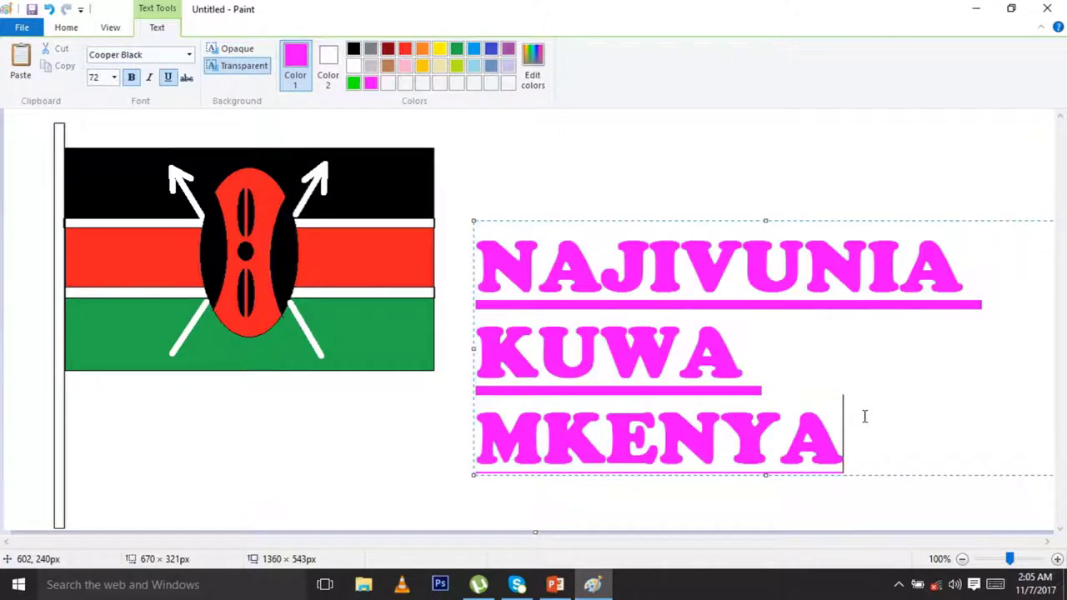
Paste an offset copy of the slogan into a new text box and colour it green
click(564, 142)
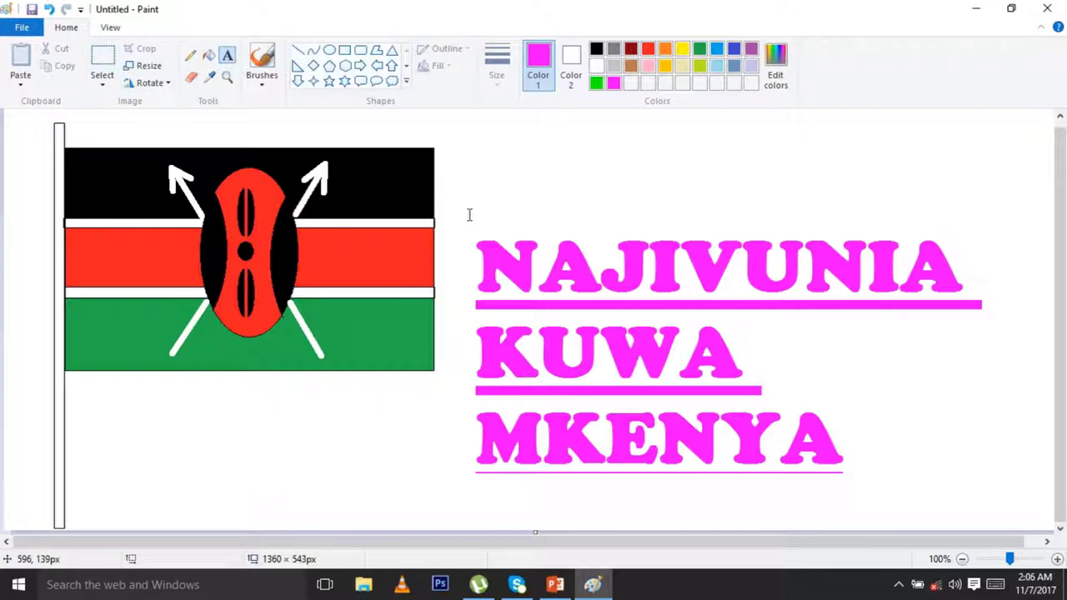
mouse_move(469, 215)
mouse_down()
mouse_move(1025, 530)
mouse_move(1055, 530)
mouse_up()
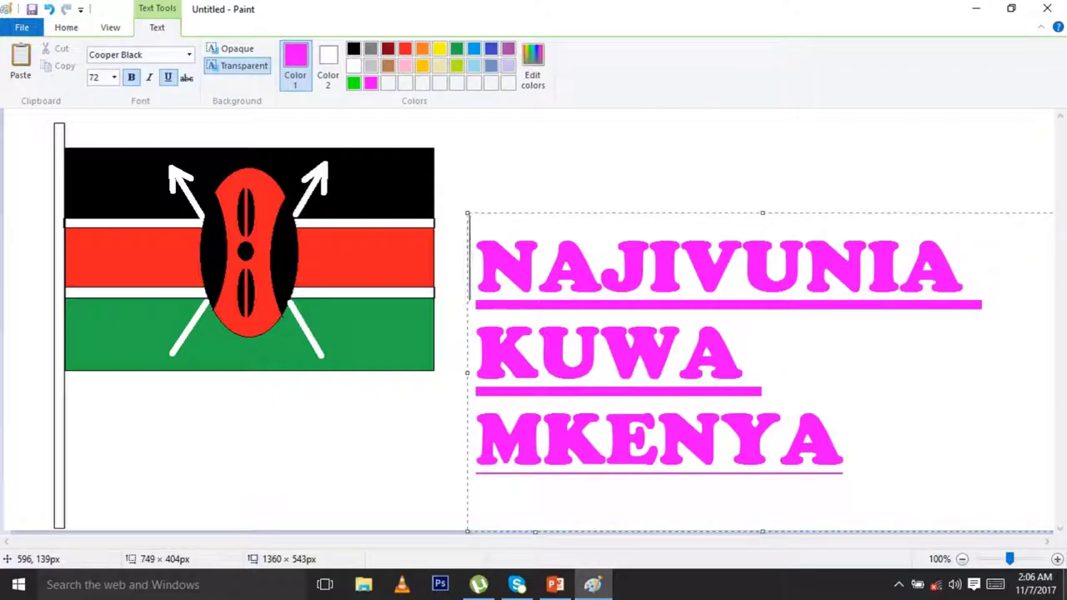
key(ctrl+v)
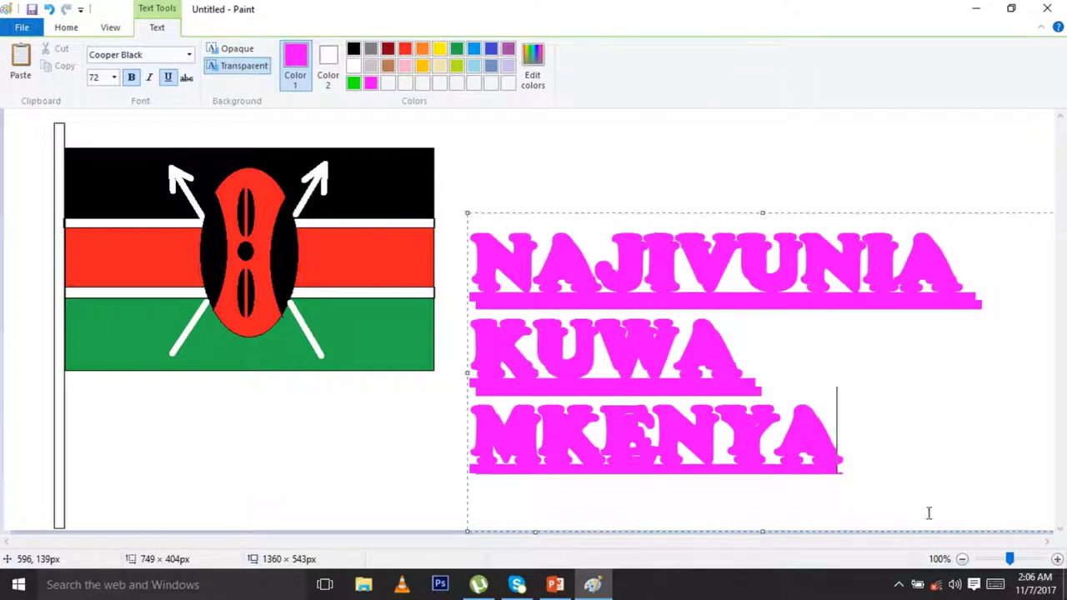
drag(842, 448, 467, 240)
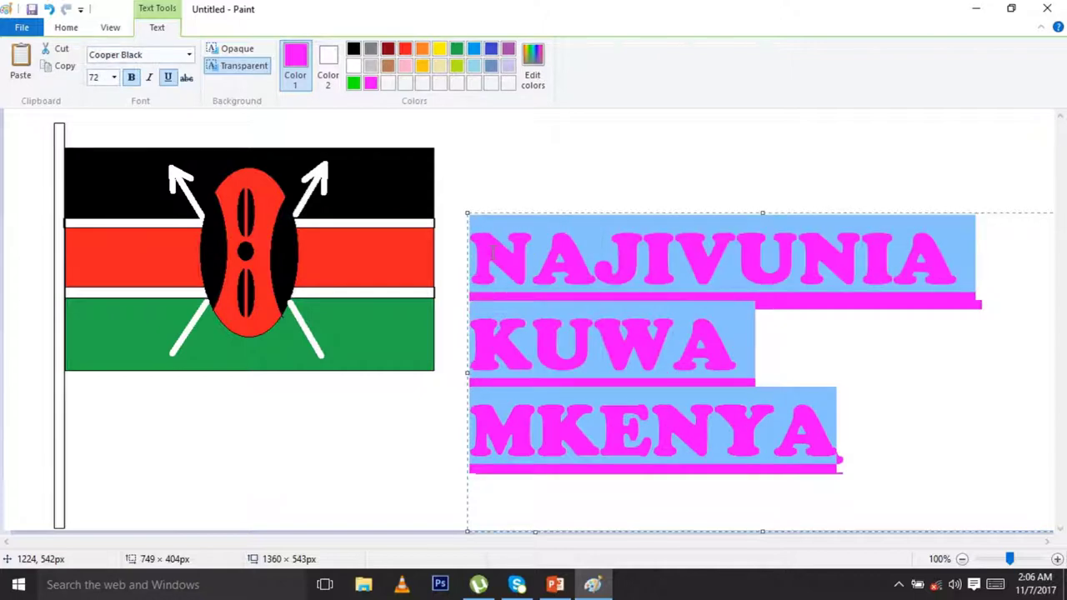
click(354, 84)
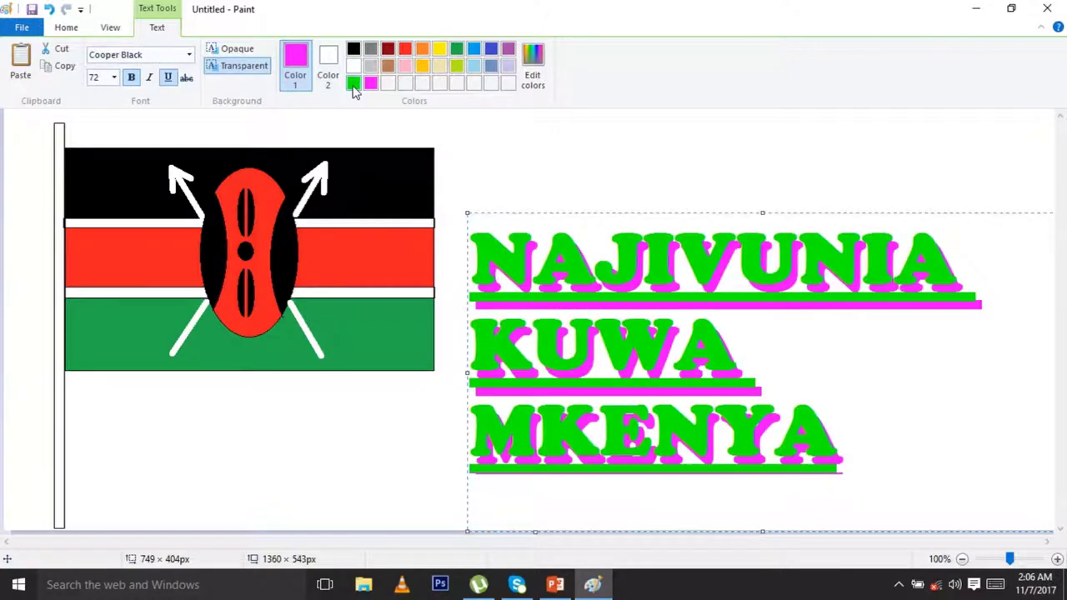
click(354, 86)
click(539, 174)
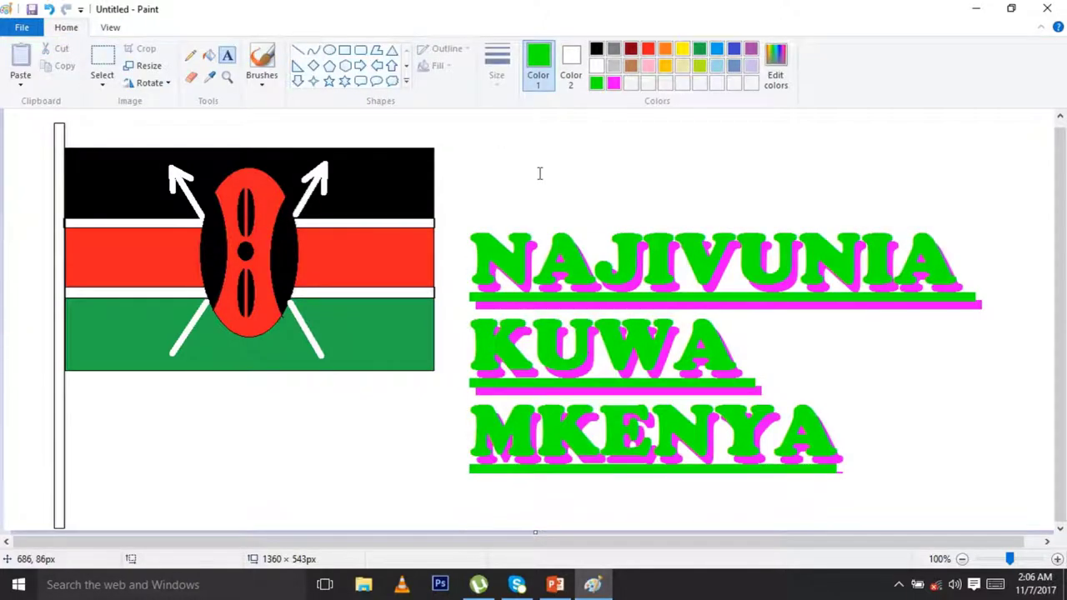